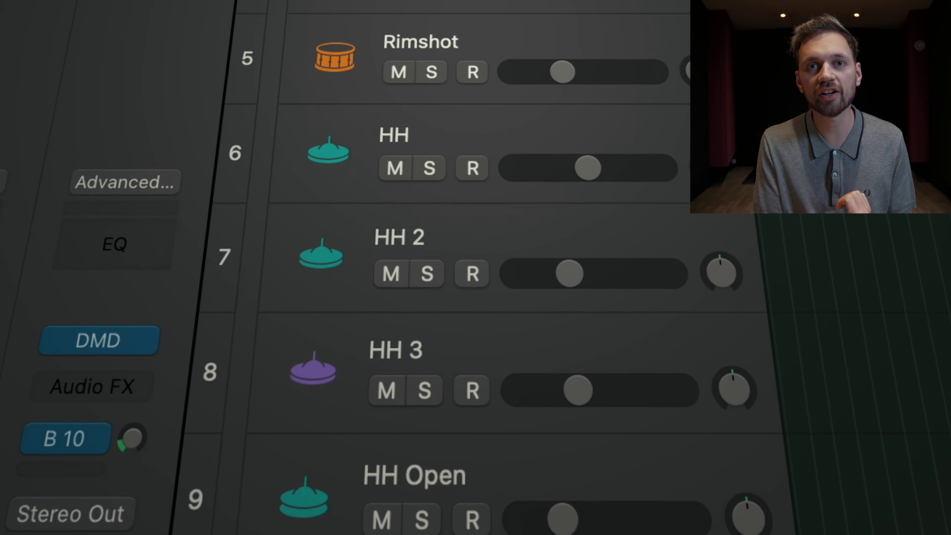
- Rename the 808 track to '808 Bass'
{"action": "left_click", "coordinate": [419, 81]}
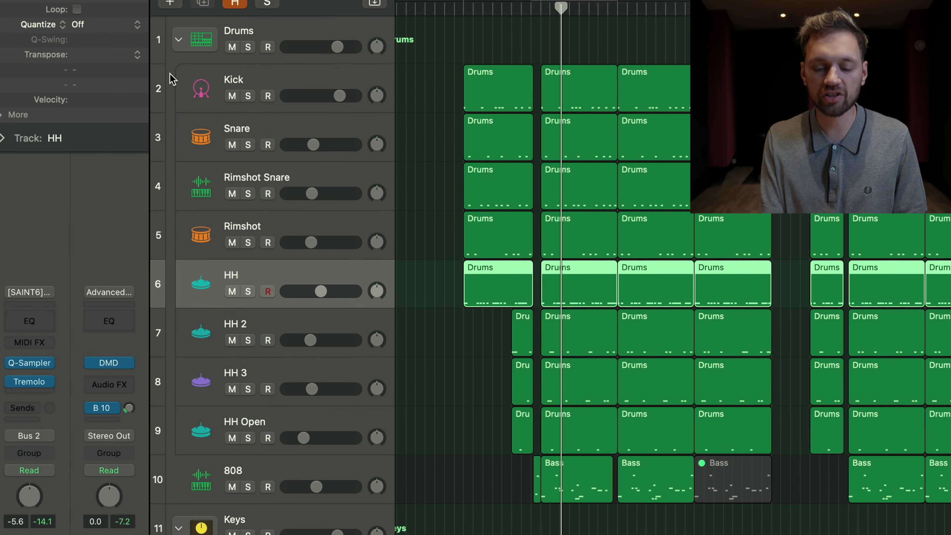
{"action": "left_click", "coordinate": [193, 475]}
{"action": "scroll", "coordinate": [432, 532], "scroll_direction": "down", "scroll_amount": 3}
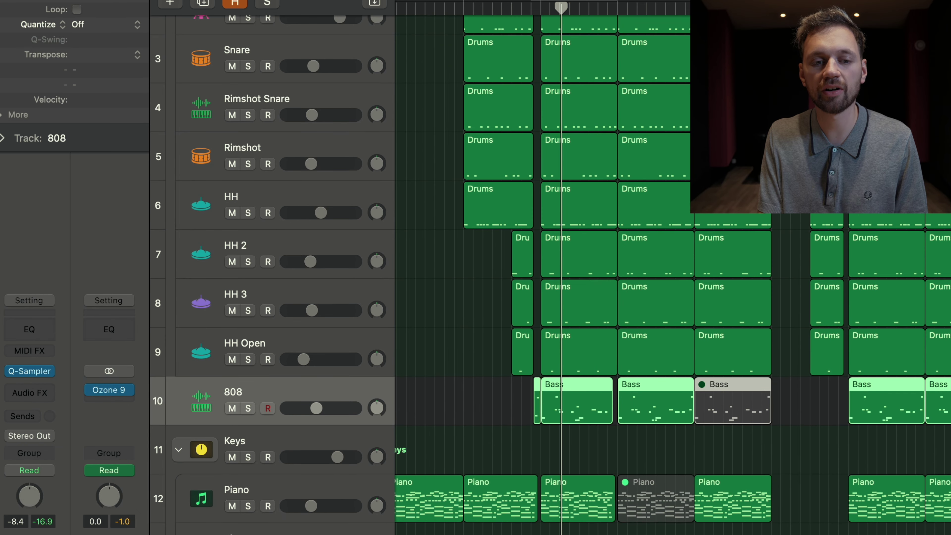
{"action": "double_click", "coordinate": [249, 397]}
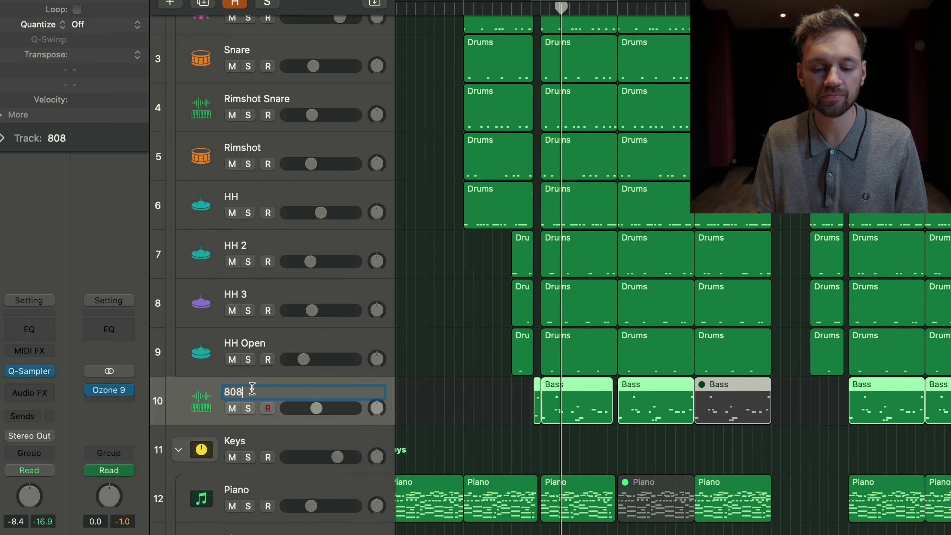
{"action": "type", "text": "Bass"}
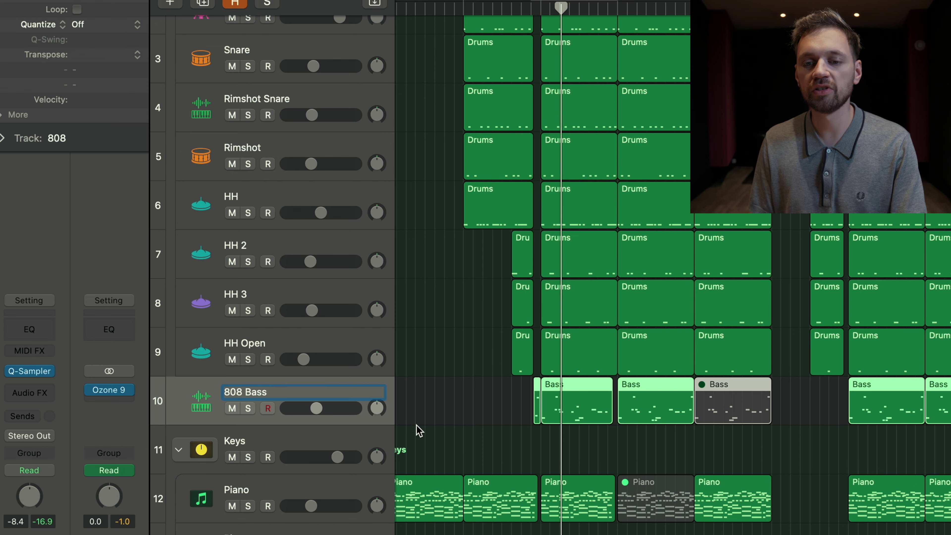
{"action": "left_click", "coordinate": [721, 444]}
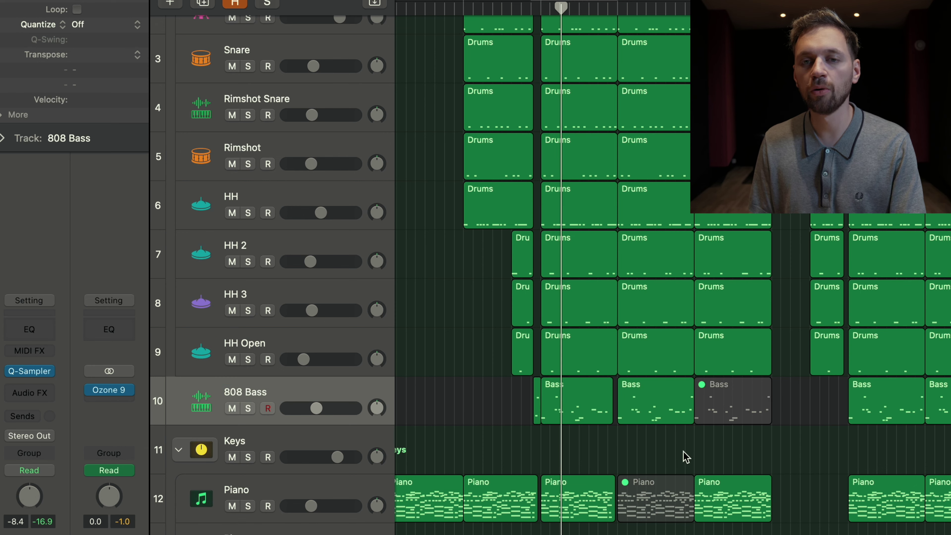
- Delete the muted Piano region from the arrangement
{"action": "scroll", "coordinate": [610, 478], "scroll_direction": "up", "scroll_amount": 3}
{"action": "scroll", "coordinate": [697, 444], "scroll_direction": "down", "scroll_amount": 1}
{"action": "left_click", "coordinate": [747, 405]}
{"action": "left_click", "coordinate": [654, 514]}
{"action": "key", "text": "Delete"}
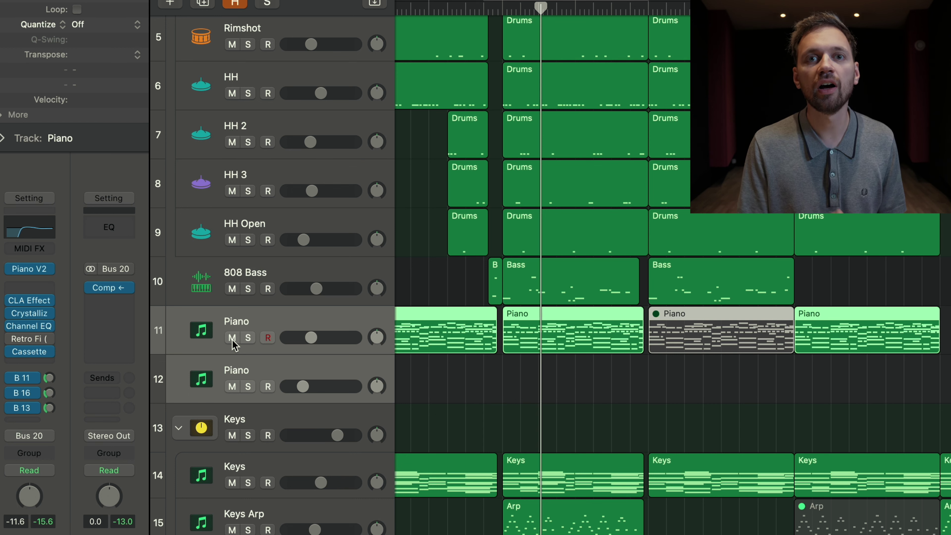
- Create a summing track stack from the two Piano tracks and begin naming it Piano
{"action": "right_click", "coordinate": [276, 322]}
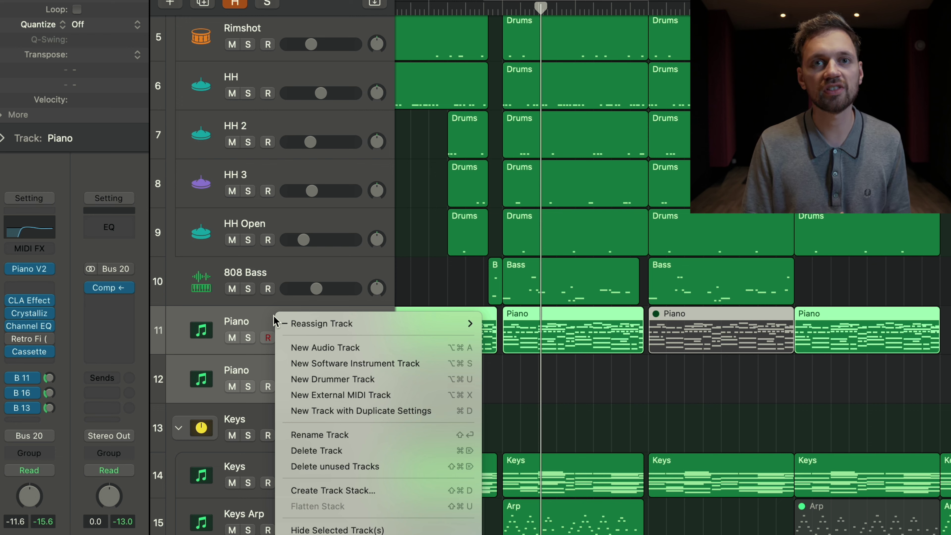
{"action": "left_click", "coordinate": [395, 492]}
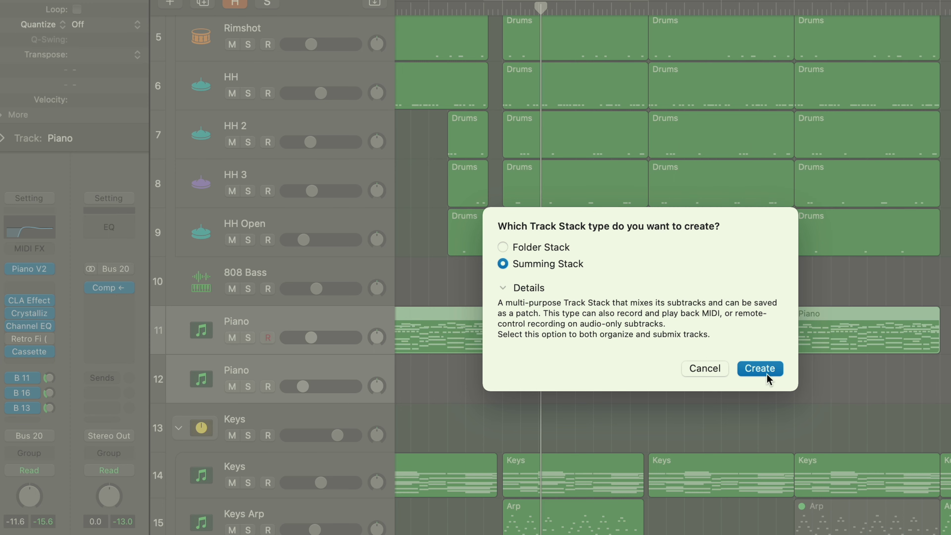
{"action": "left_click", "coordinate": [760, 369]}
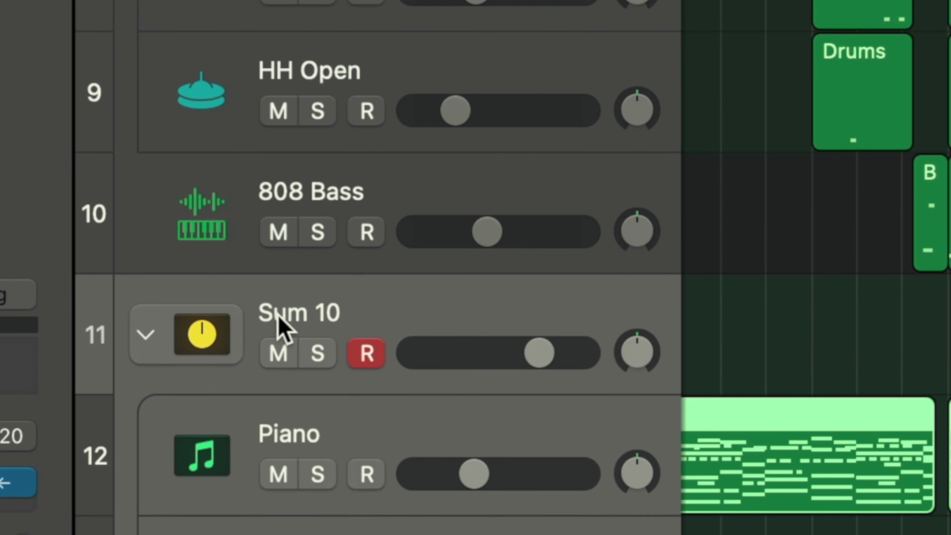
{"action": "double_click", "coordinate": [279, 317]}
{"action": "type", "text": "P"}
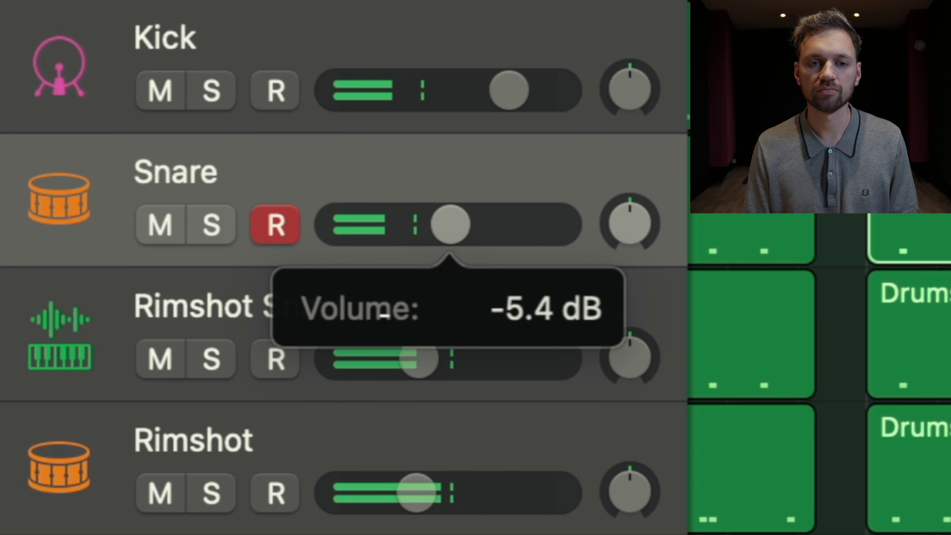
- Lower the Snare fader to about -10 dB, then, during playback, the HH fader to about -2 dB
{"action": "left_click_drag", "start_coordinate": [381, 316], "coordinate": [321, 342]}
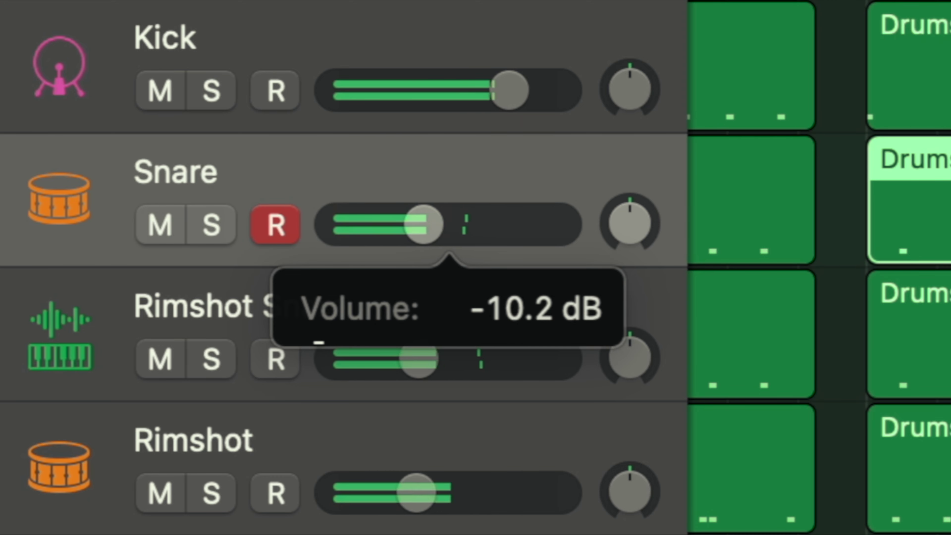
{"action": "left_click_drag", "start_coordinate": [423, 224], "coordinate": [427, 224]}
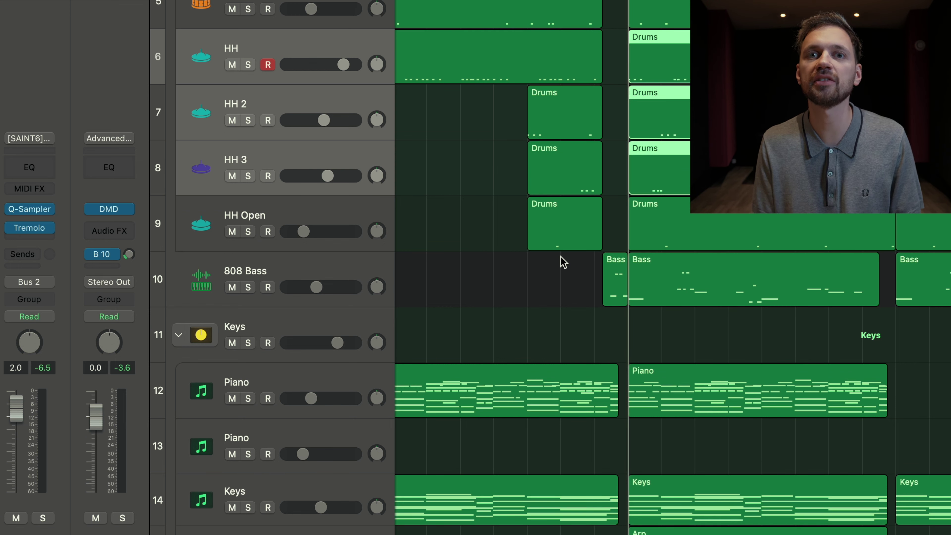
{"action": "key", "text": "space"}
{"action": "left_click_drag", "start_coordinate": [343, 64], "coordinate": [343, 65]}
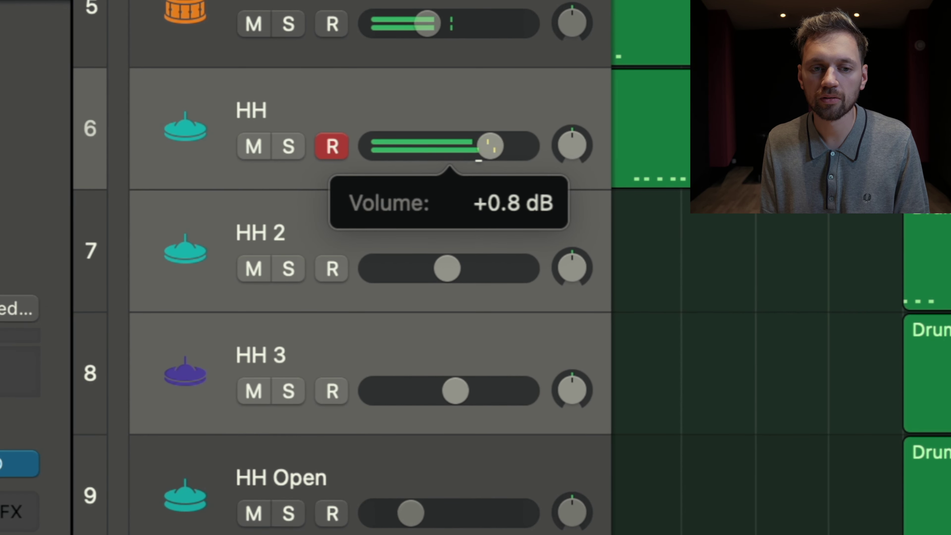
{"action": "left_click_drag", "start_coordinate": [477, 160], "coordinate": [427, 171]}
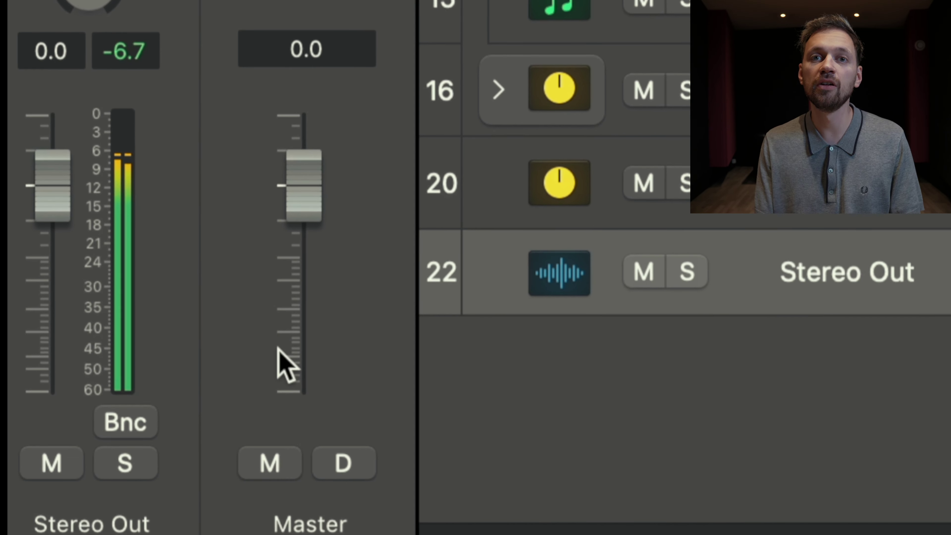
- Reset the Stereo Out peak level reading
{"action": "left_click", "coordinate": [121, 51]}
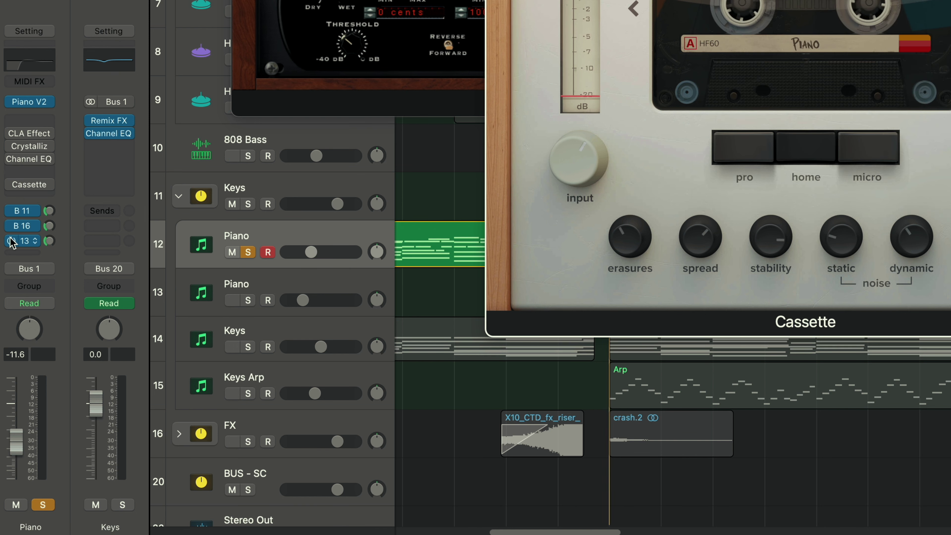
- Start playback, open the Piano region in the Piano Roll, and bring the CLA Effects window forward
{"action": "mouse_move", "coordinate": [8, 191]}
{"action": "key", "text": "space"}
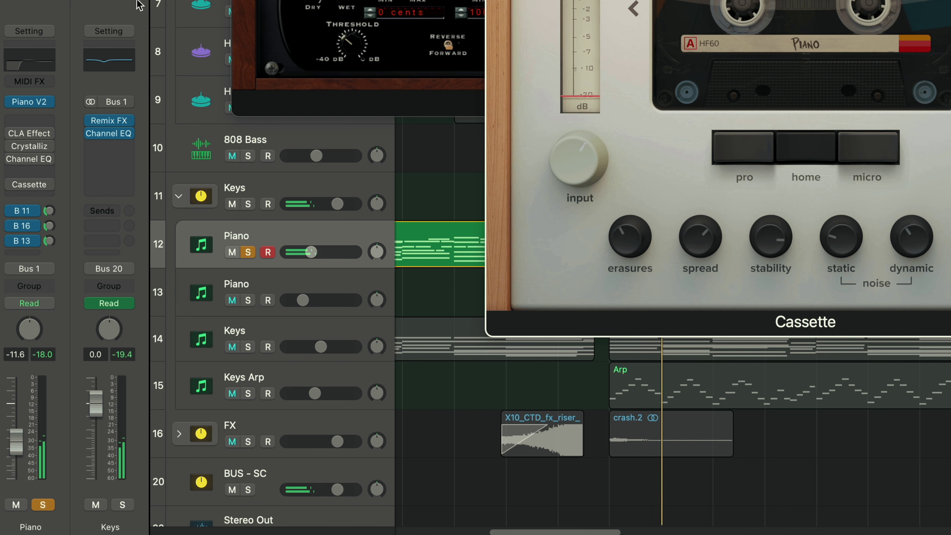
{"action": "key", "text": "super+w"}
{"action": "key", "text": "super+w"}
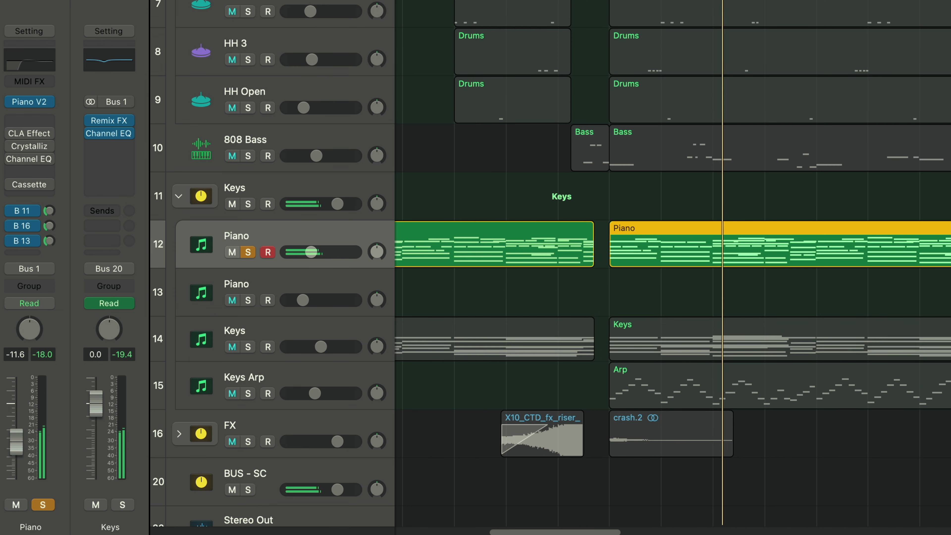
{"action": "double_click", "coordinate": [751, 247]}
{"action": "key", "text": "v"}
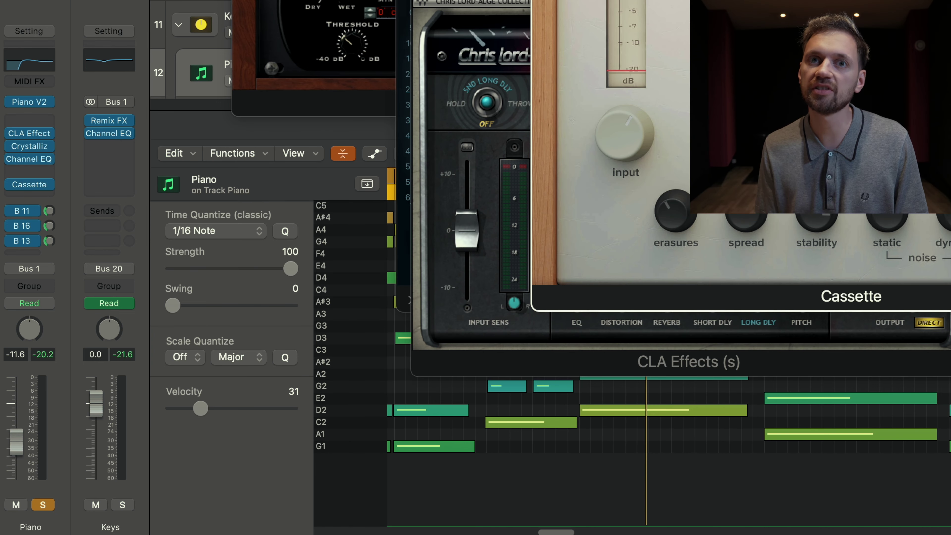
{"action": "key", "text": "space"}
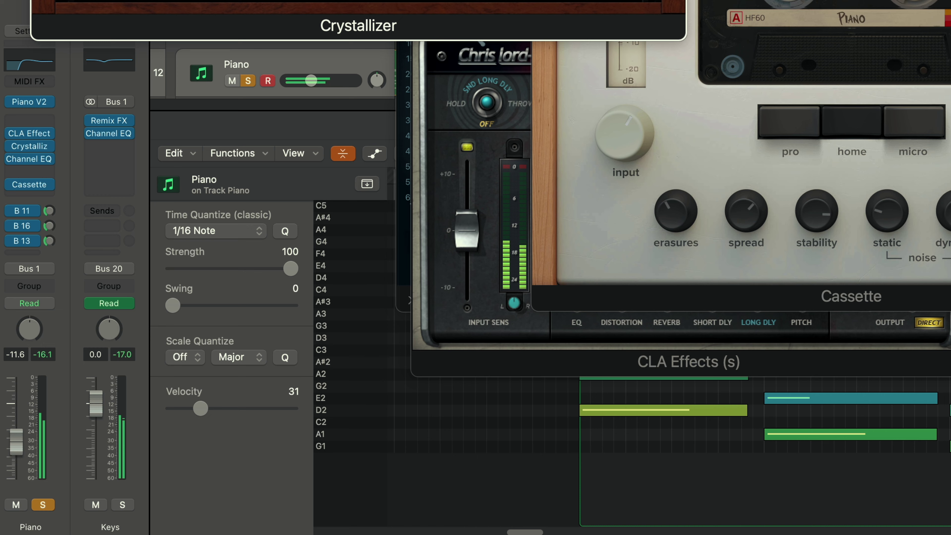
{"action": "left_click", "coordinate": [451, 365]}
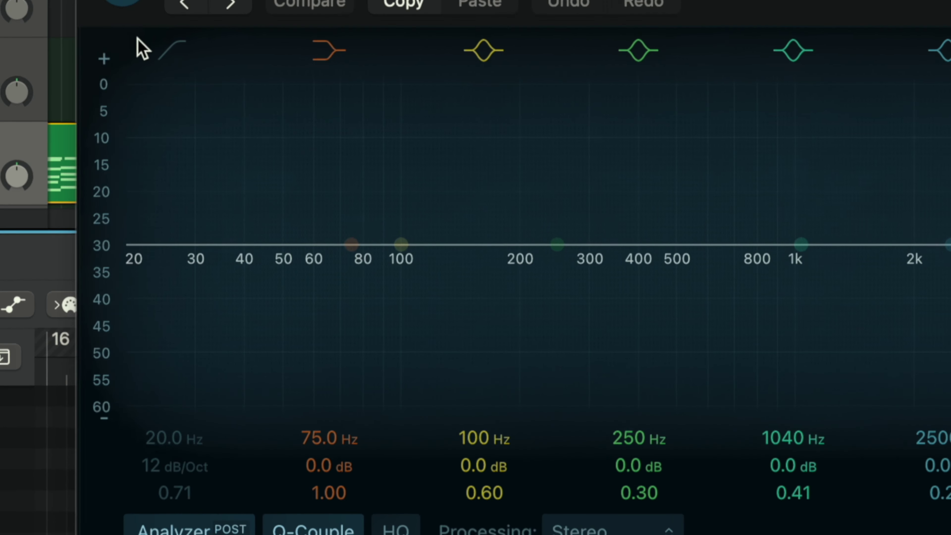
- Enable the Piano EQ low cut and tune it to 128 Hz, with the high shelf at 5000 Hz, +1.6 dB
{"action": "left_click", "coordinate": [139, 204]}
{"action": "left_click_drag", "start_coordinate": [156, 441], "coordinate": [179, 424]}
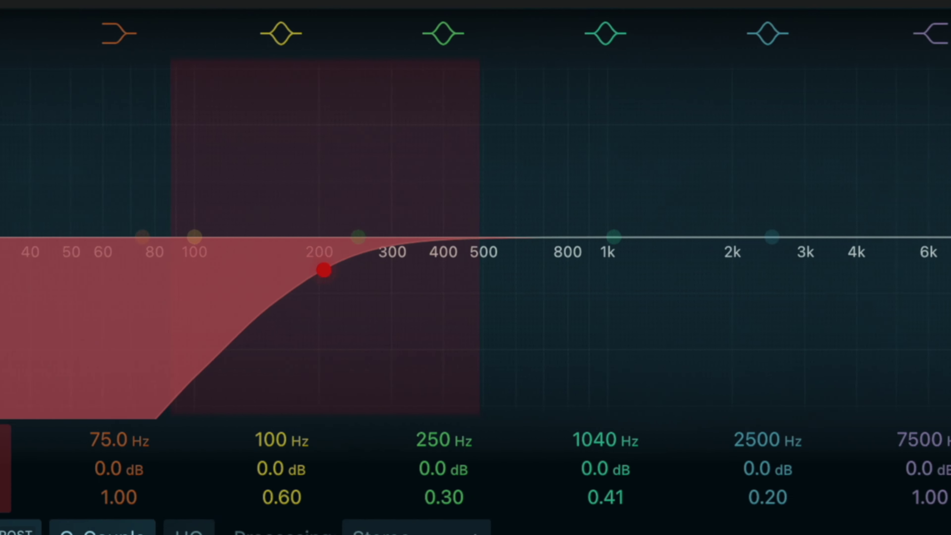
{"action": "left_click_drag", "start_coordinate": [607, 468], "coordinate": [647, 464]}
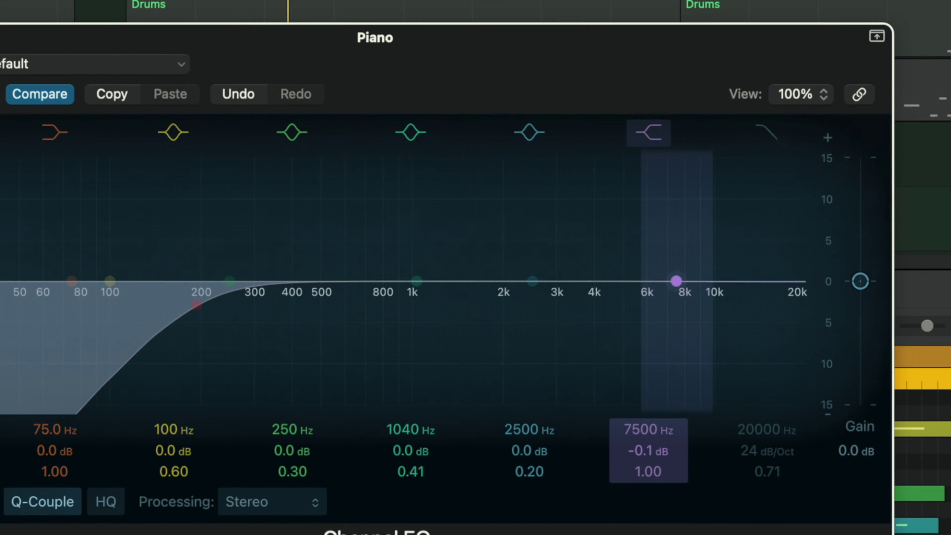
{"action": "left_click", "coordinate": [0, 445]}
{"action": "left_click_drag", "start_coordinate": [42, 397], "coordinate": [42, 434]}
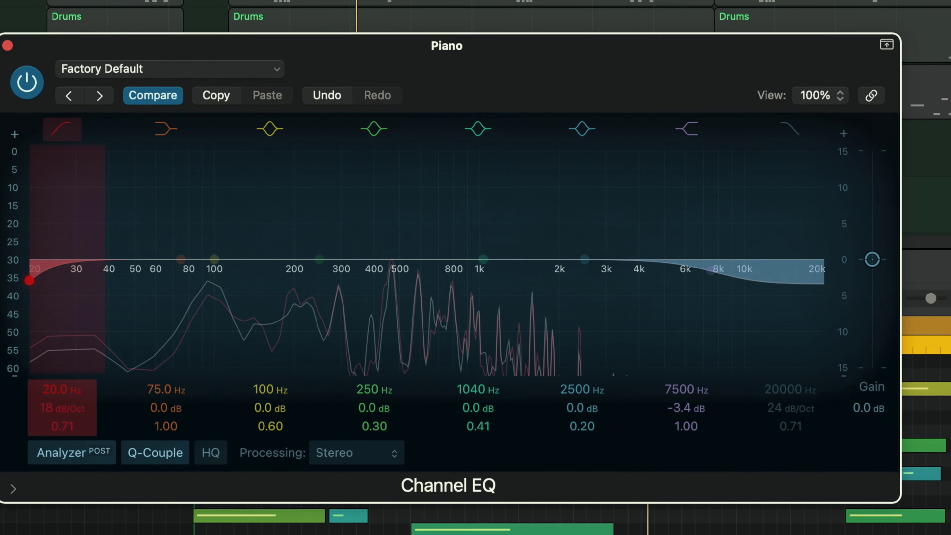
{"action": "left_click_drag", "start_coordinate": [61, 387], "coordinate": [61, 364]}
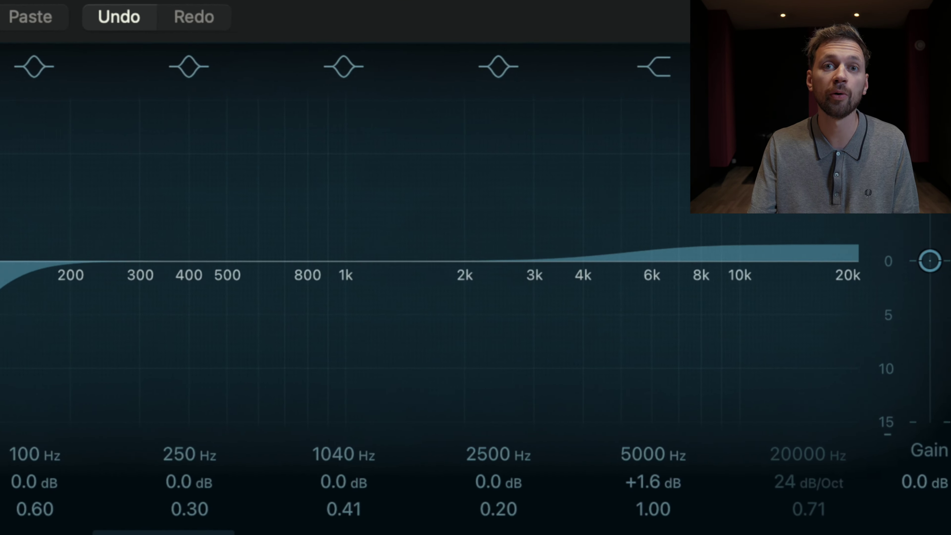
- Drag the Piano high shelf to a -9.3 dB cut and settle its frequency at 11400 Hz
{"action": "left_click_drag", "start_coordinate": [672, 373], "coordinate": [673, 394]}
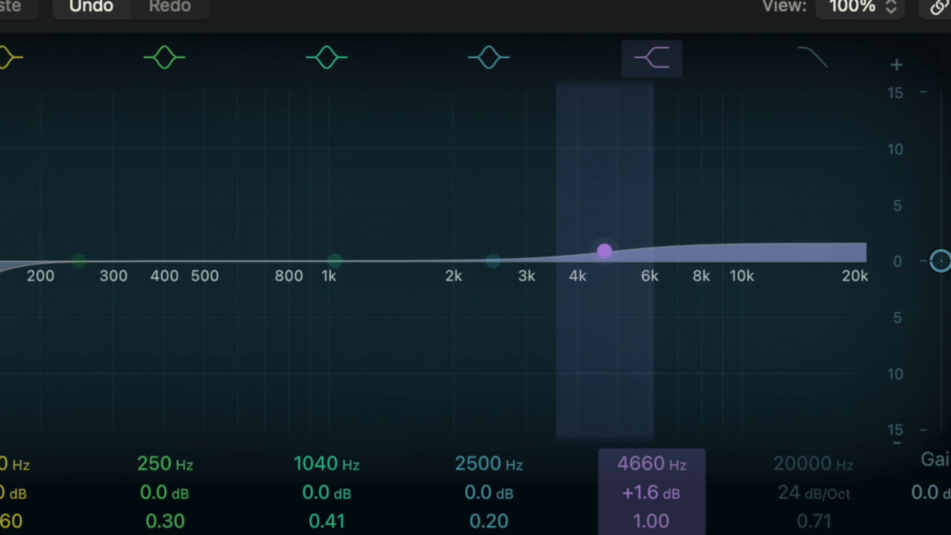
{"action": "left_click_drag", "start_coordinate": [651, 493], "coordinate": [652, 509]}
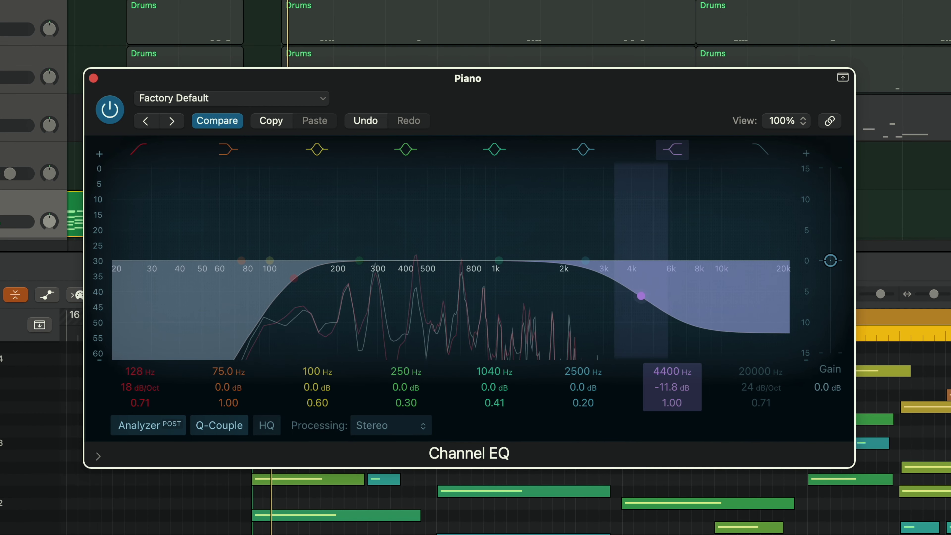
{"action": "left_click_drag", "start_coordinate": [640, 295], "coordinate": [669, 206]}
{"action": "left_click_drag", "start_coordinate": [670, 375], "coordinate": [670, 390]}
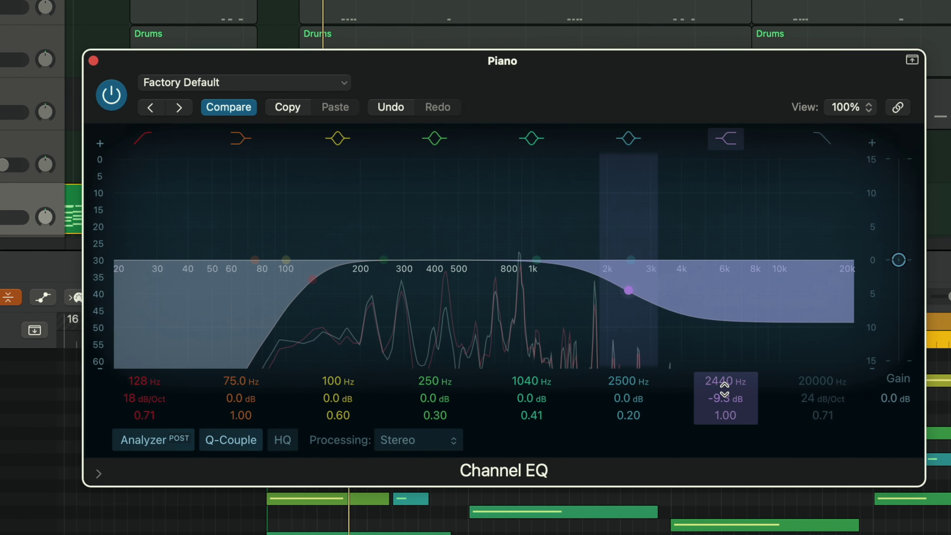
{"action": "left_click_drag", "start_coordinate": [670, 372], "coordinate": [670, 365]}
{"action": "mouse_move", "coordinate": [721, 382]}
{"action": "left_mouse_down"}
{"action": "mouse_move", "coordinate": [722, 368]}
{"action": "mouse_move", "coordinate": [713, 406]}
{"action": "mouse_move", "coordinate": [713, 372]}
{"action": "left_mouse_up"}
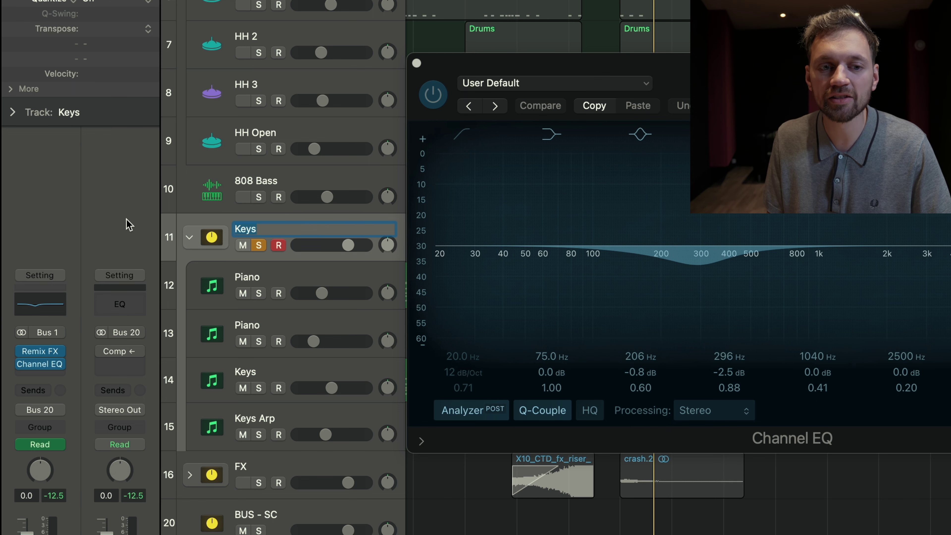
- Focus the Keys stack's Channel EQ and adjust the 296 Hz band's gain
{"action": "left_click", "coordinate": [57, 296]}
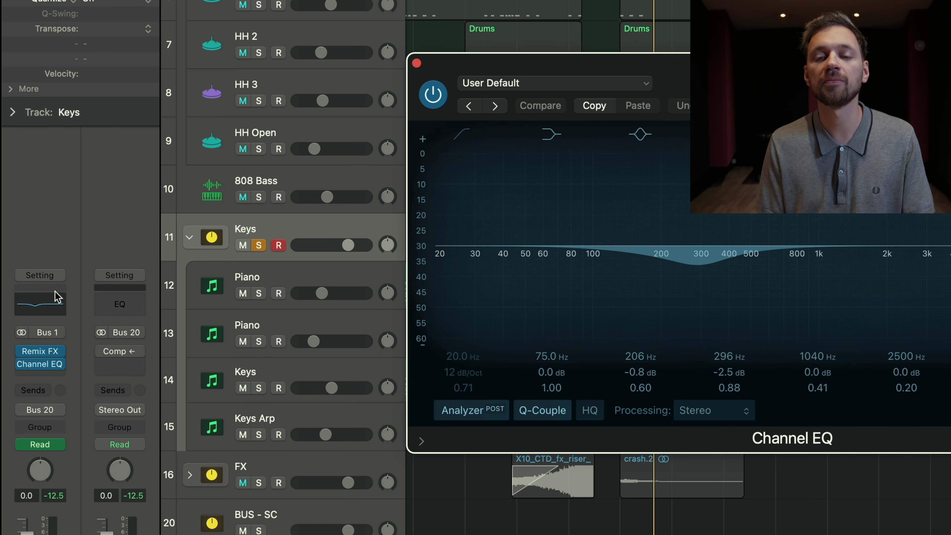
{"action": "left_click_drag", "start_coordinate": [728, 367], "coordinate": [728, 370]}
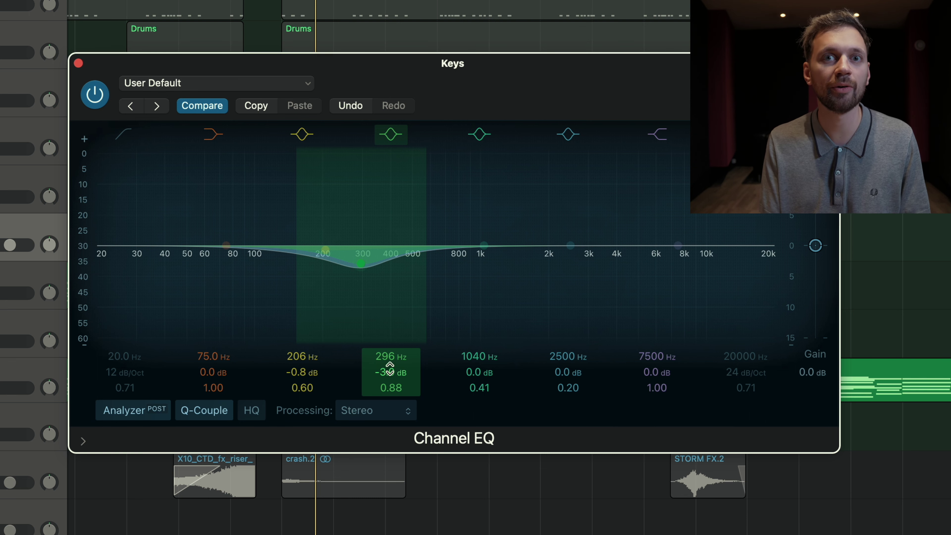
{"action": "left_click_drag", "start_coordinate": [389, 369], "coordinate": [367, 360]}
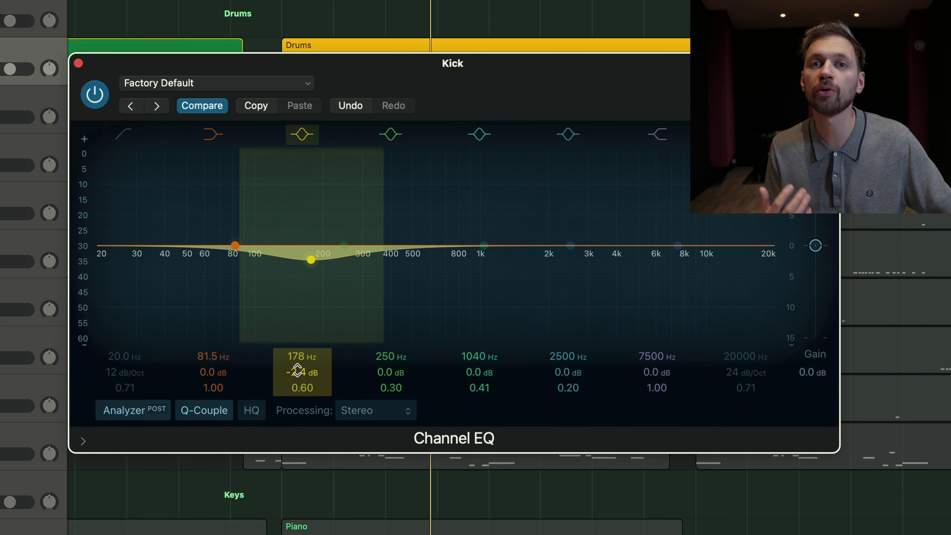
- Move the Kick EQ cut to 328 Hz, sweep a +11 dB boost near 1 kHz, unsolo Drums, reset to 0 dB
{"action": "left_click_drag", "start_coordinate": [297, 369], "coordinate": [305, 389]}
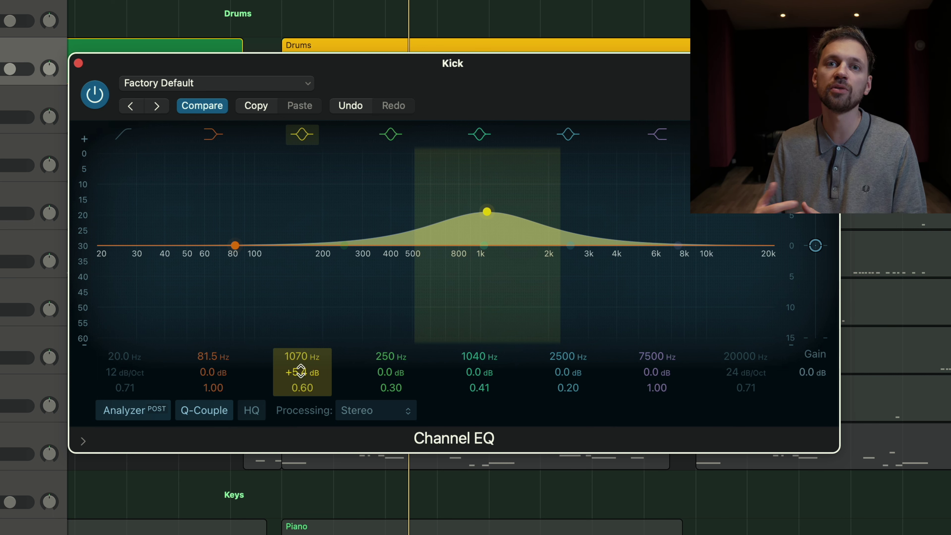
{"action": "left_click_drag", "start_coordinate": [301, 371], "coordinate": [302, 346]}
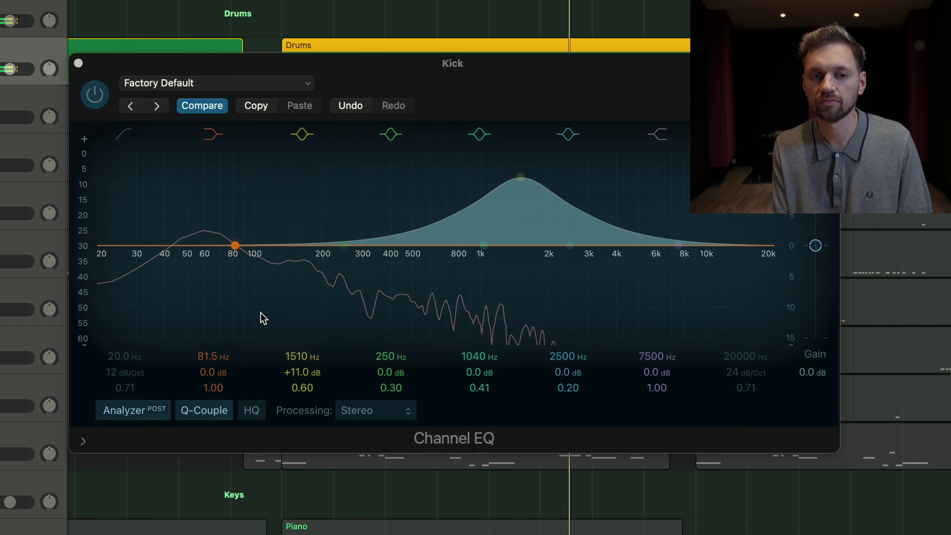
{"action": "key", "text": "s"}
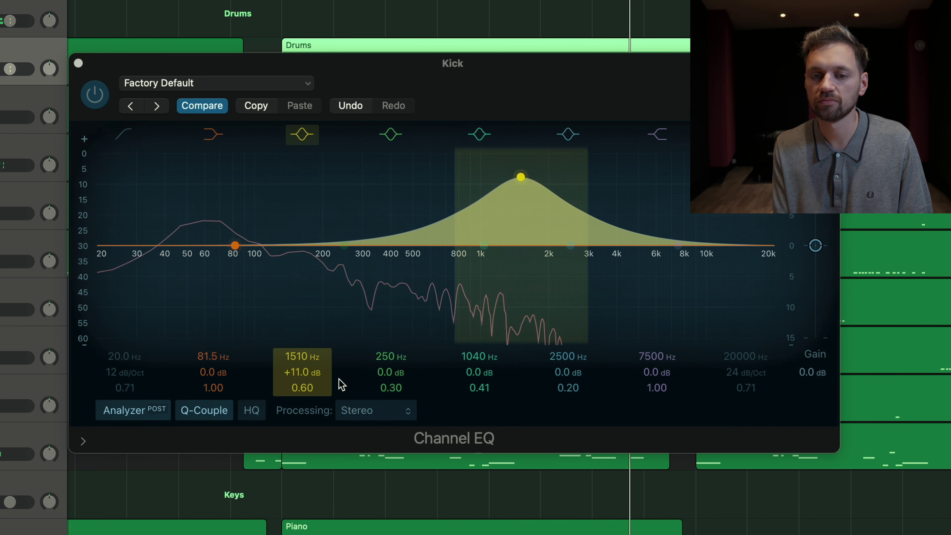
{"action": "left_click_drag", "start_coordinate": [289, 356], "coordinate": [289, 397]}
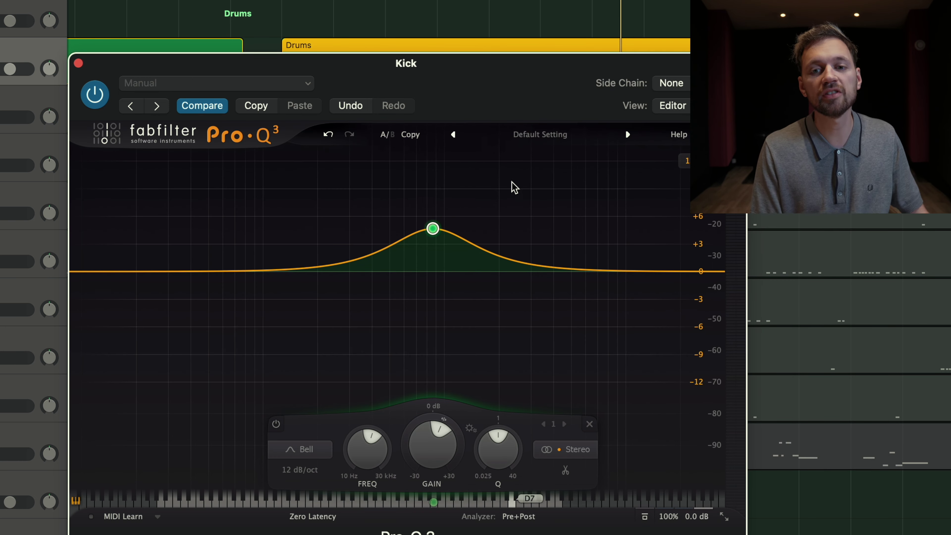
- Solo the Pro-Q 3 bell band, sweep it to about 2.3 kHz and raise its boost
{"action": "left_click", "coordinate": [452, 176]}
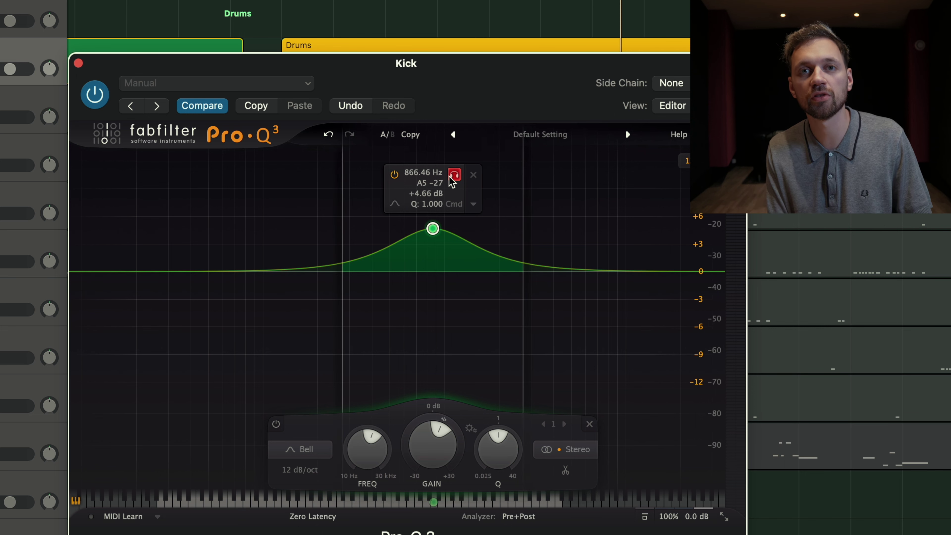
{"action": "left_click_drag", "start_coordinate": [452, 182], "coordinate": [531, 211]}
{"action": "left_click_drag", "start_coordinate": [502, 444], "coordinate": [497, 395]}
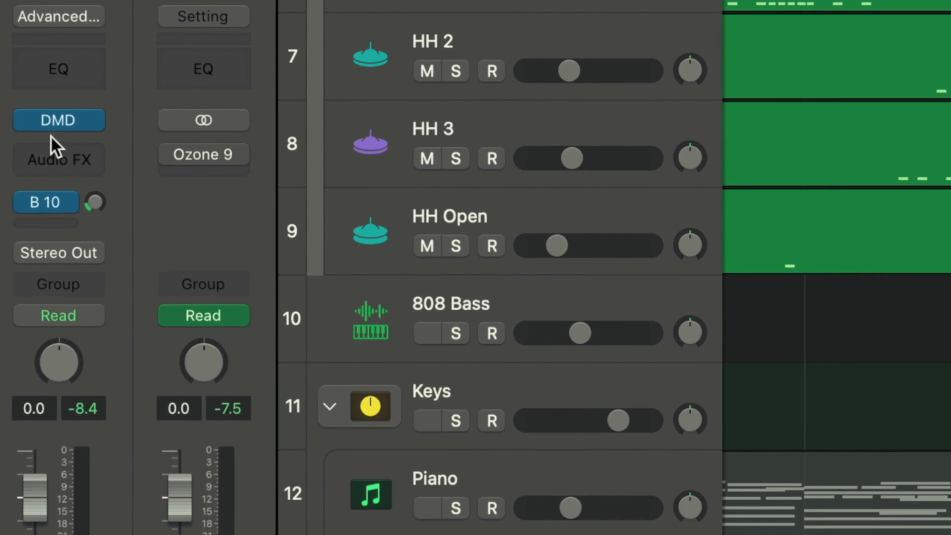
- Open the plug-in menu on an empty Drums Audio FX slot to reach Dynamics > Compressor
{"action": "left_click", "coordinate": [52, 139]}
- Insert a stereo Compressor on the Drums, pick the Vintage VCA model, and set ratio about 2.2:1
{"action": "mouse_move", "coordinate": [113, 382]}
{"action": "mouse_move", "coordinate": [331, 420]}
{"action": "left_click", "coordinate": [430, 411]}
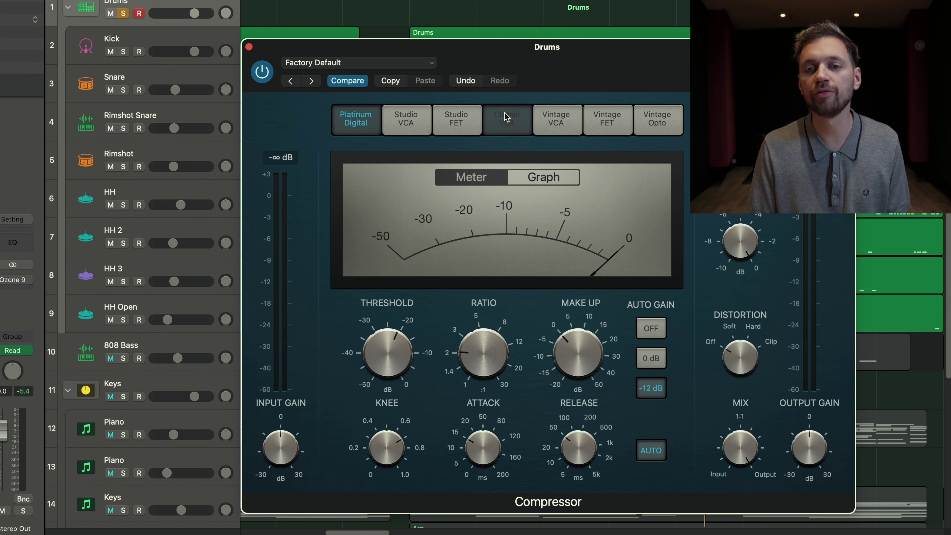
{"action": "left_click", "coordinate": [510, 120]}
{"action": "left_click", "coordinate": [560, 133]}
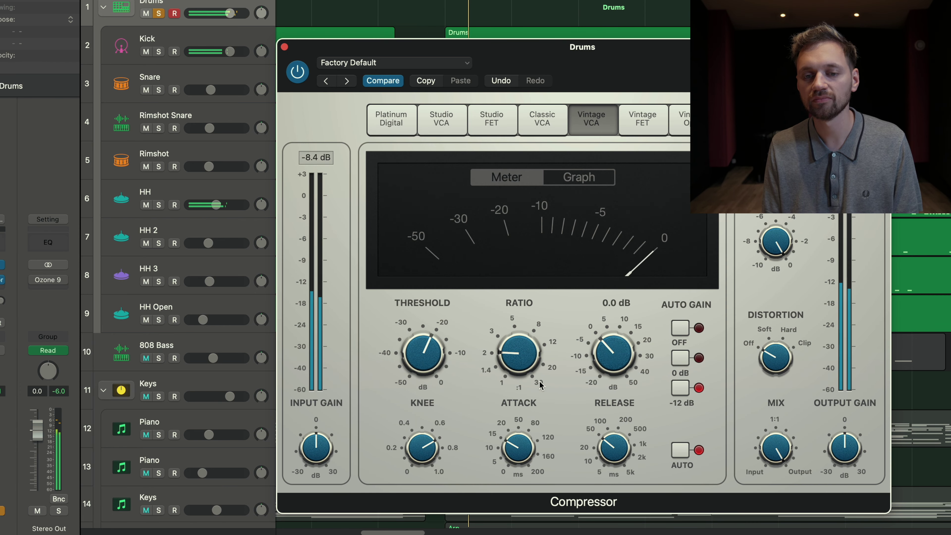
{"action": "left_click_drag", "start_coordinate": [522, 351], "coordinate": [528, 339]}
{"action": "left_click", "coordinate": [508, 352]}
{"action": "left_click_drag", "start_coordinate": [509, 367], "coordinate": [508, 372]}
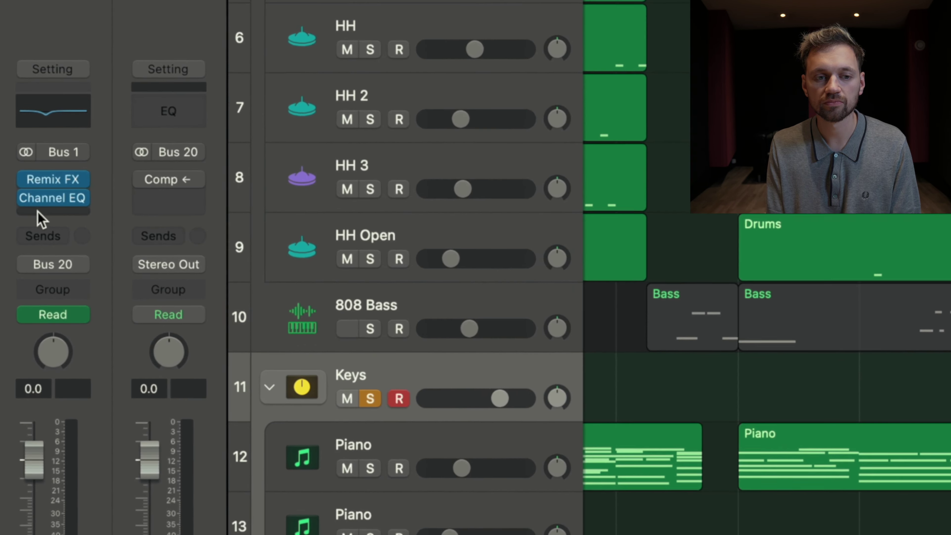
- Insert a Compressor on the Keys strip, unsolo the Drums, and drag its ratio to about 5:1
{"action": "left_click", "coordinate": [23, 296]}
{"action": "mouse_move", "coordinate": [75, 379]}
{"action": "left_click", "coordinate": [256, 393]}
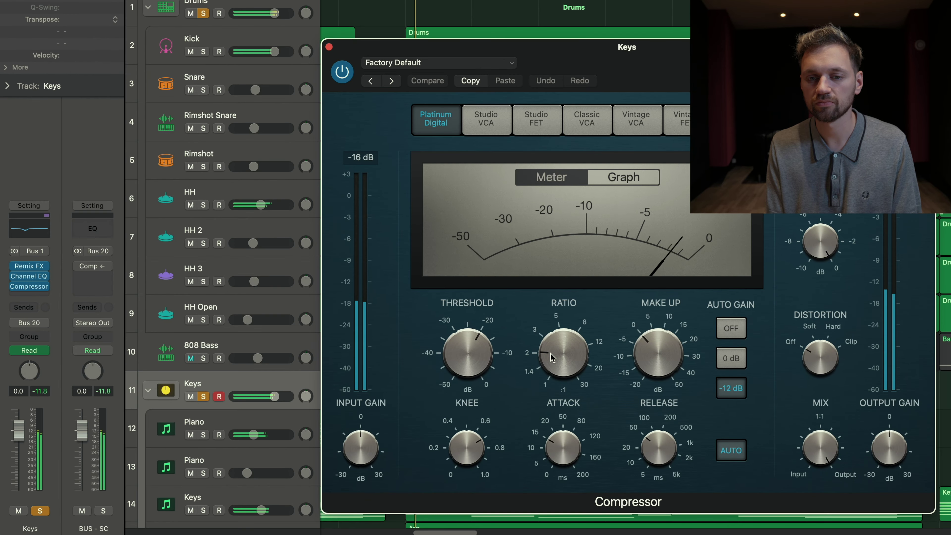
{"action": "left_click", "coordinate": [202, 14]}
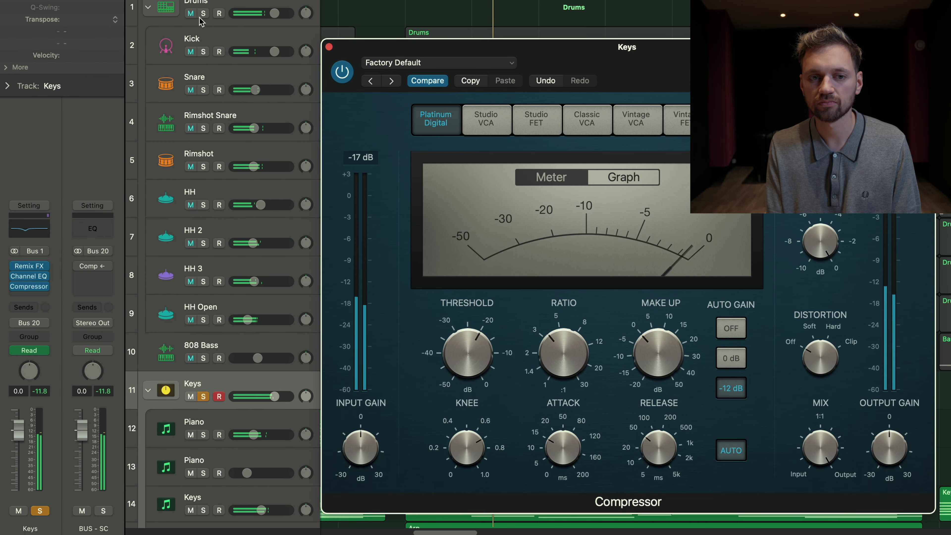
{"action": "mouse_move", "coordinate": [458, 347]}
{"action": "left_click_drag", "start_coordinate": [559, 358], "coordinate": [558, 354]}
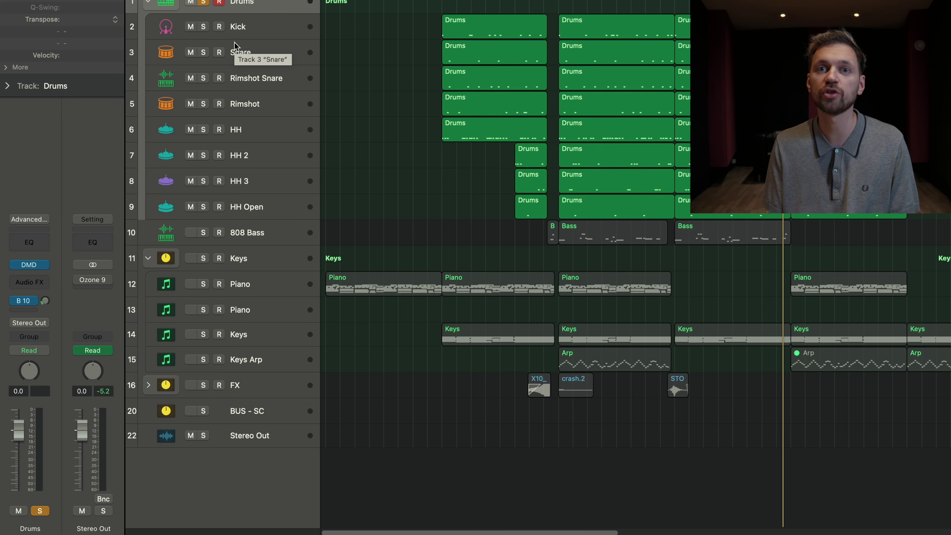
- Insert a stereo Overdrive on an empty Drums slot
{"action": "left_click", "coordinate": [30, 282]}
{"action": "mouse_move", "coordinate": [32, 366]}
{"action": "mouse_move", "coordinate": [117, 417]}
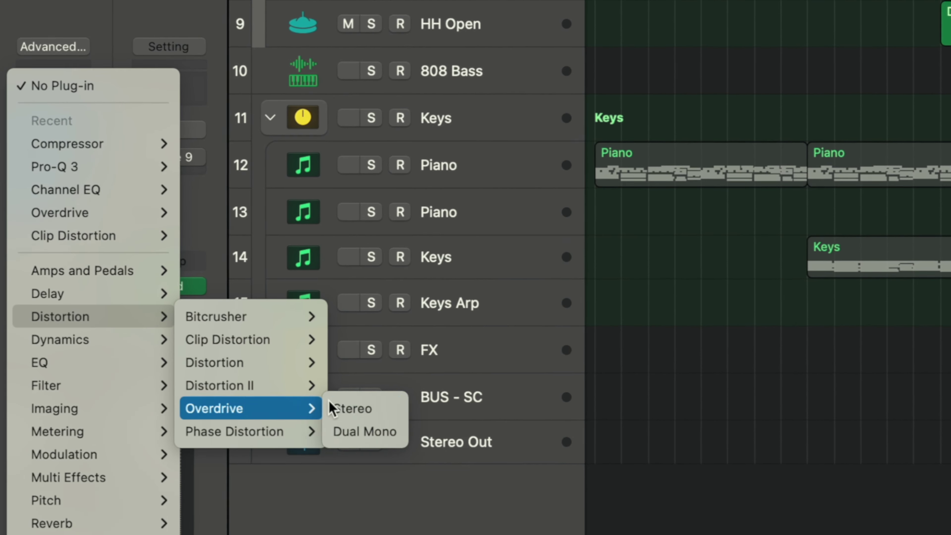
{"action": "left_click", "coordinate": [378, 400]}
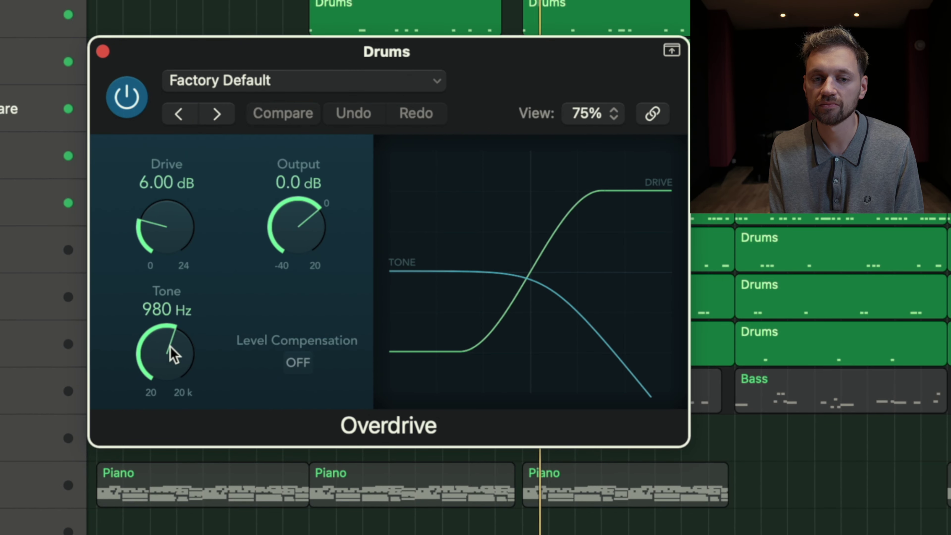
- Set the Overdrive to 11 dB drive, 10600 Hz tone and -6.5 dB output
{"action": "left_click_drag", "start_coordinate": [173, 354], "coordinate": [124, 376]}
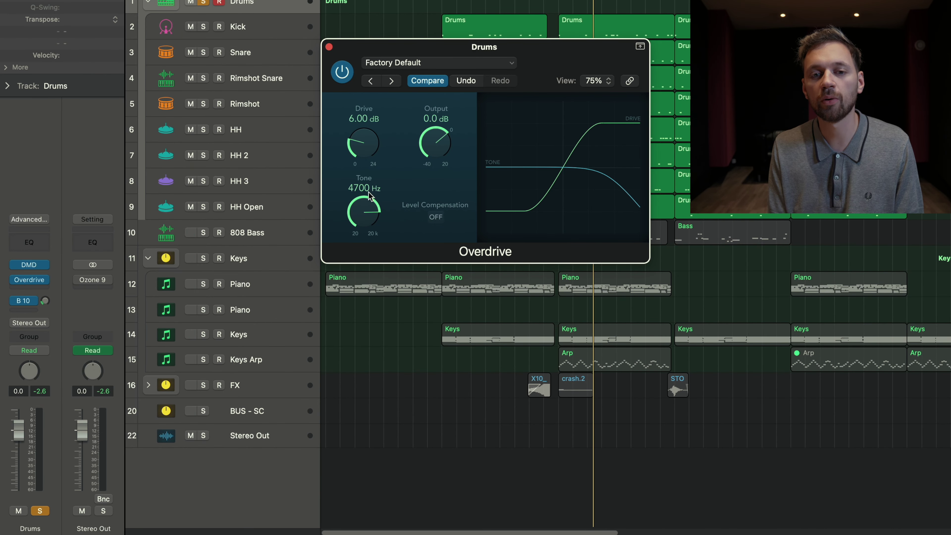
{"action": "left_click_drag", "start_coordinate": [367, 209], "coordinate": [366, 215]}
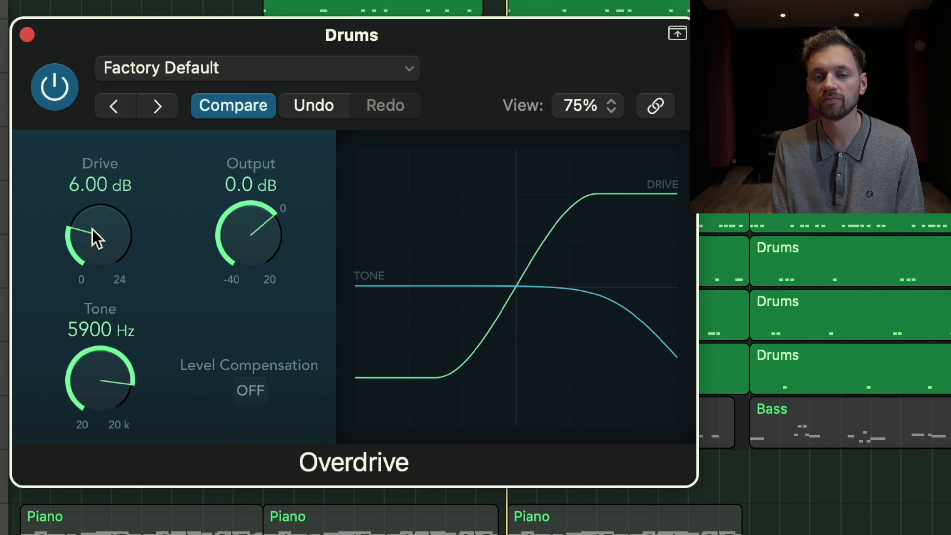
{"action": "left_click_drag", "start_coordinate": [361, 143], "coordinate": [364, 93]}
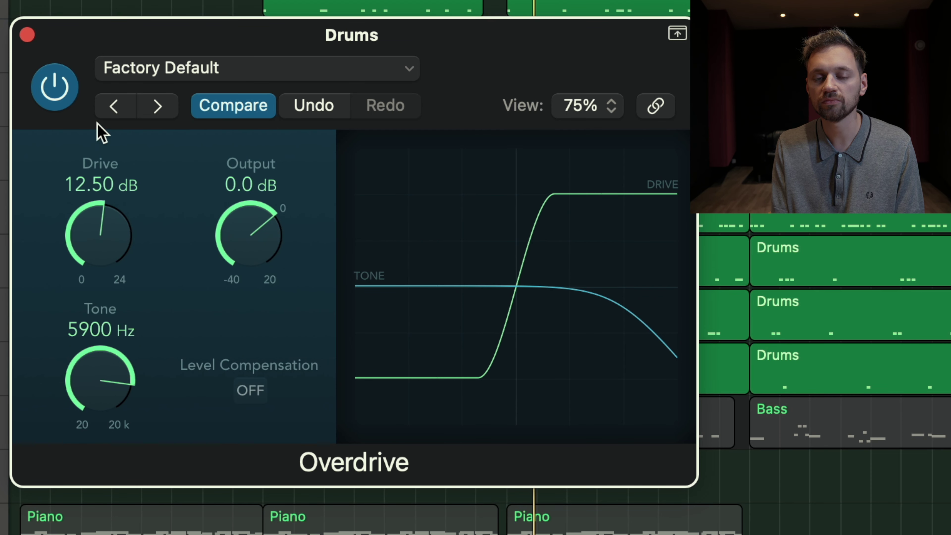
{"action": "left_click_drag", "start_coordinate": [97, 123], "coordinate": [100, 87]}
{"action": "left_click_drag", "start_coordinate": [227, 223], "coordinate": [228, 224]}
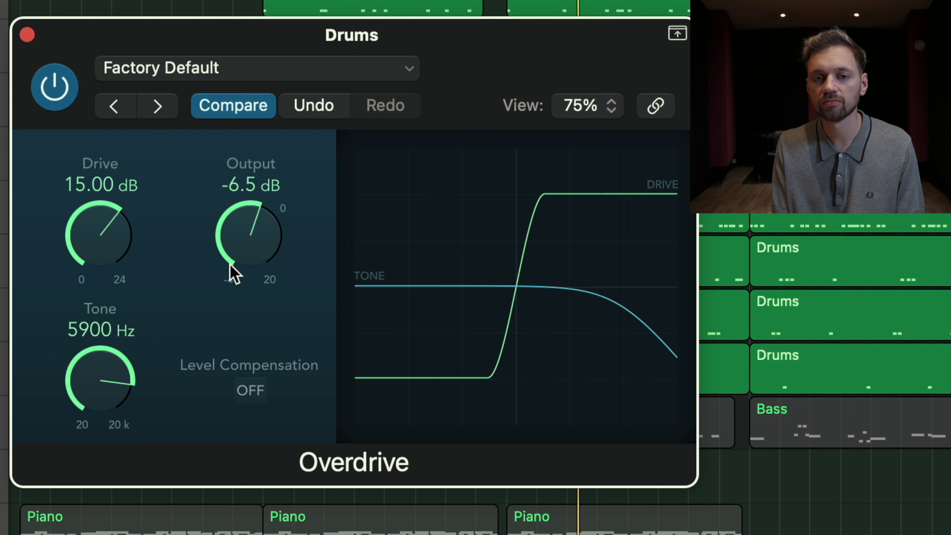
{"action": "left_click_drag", "start_coordinate": [98, 378], "coordinate": [105, 291]}
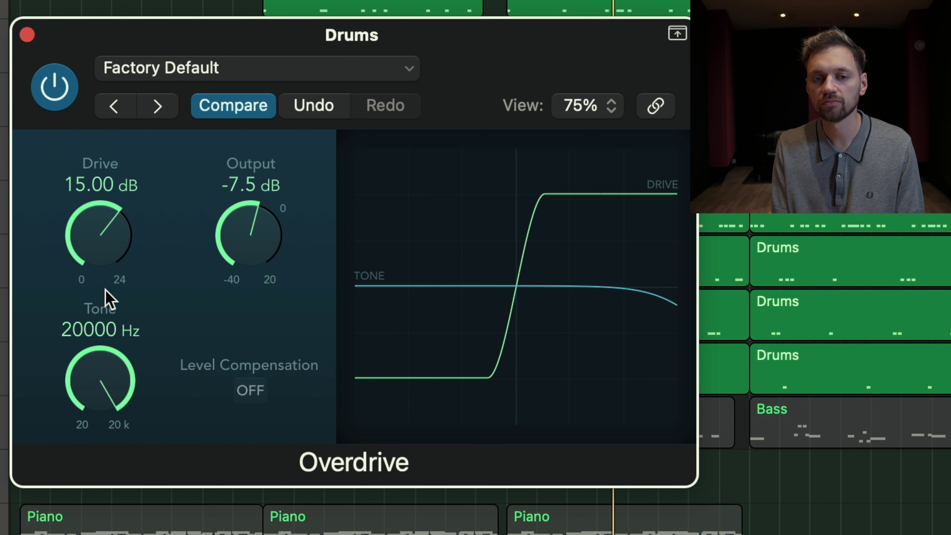
{"action": "left_click_drag", "start_coordinate": [106, 250], "coordinate": [124, 1]}
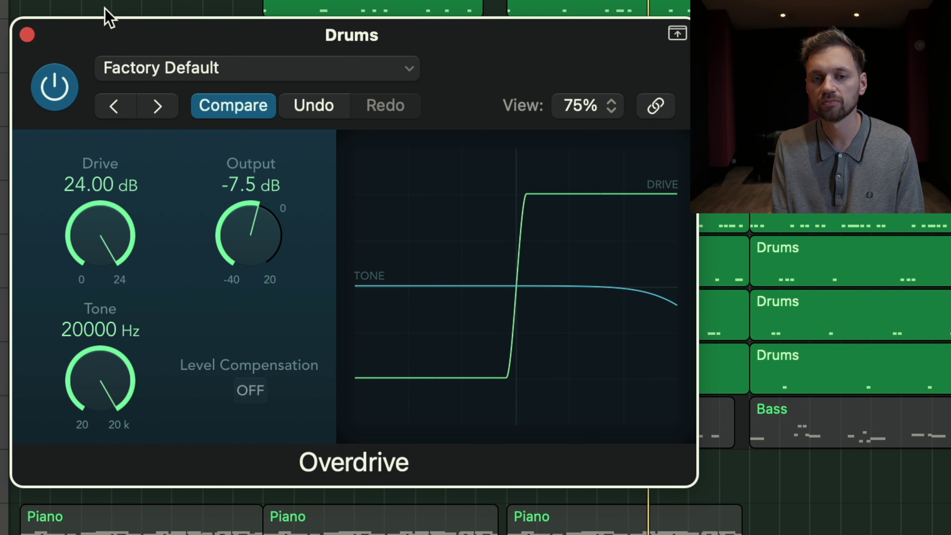
{"action": "left_click_drag", "start_coordinate": [240, 249], "coordinate": [235, 265]}
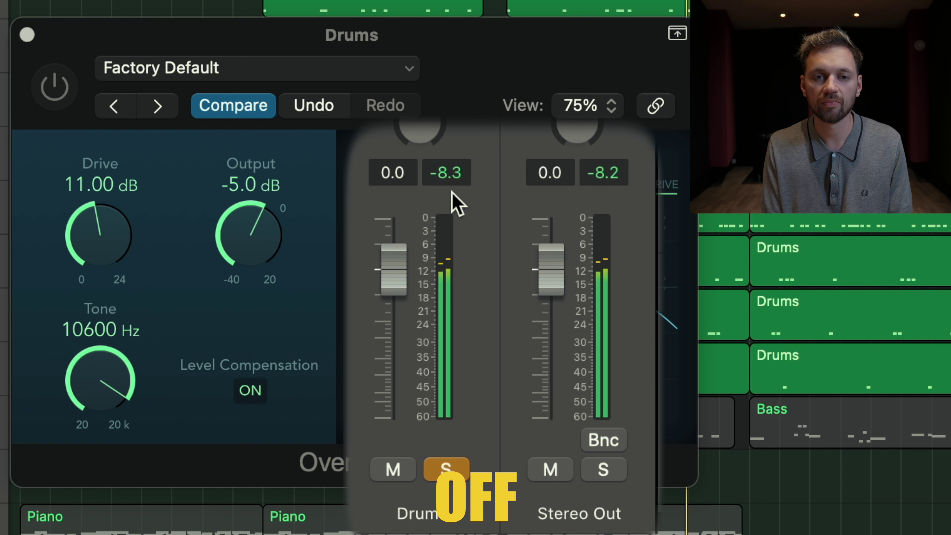
- Toggle the Overdrive's bypass to compare against the dry drums, leaving it switched on
{"action": "left_click", "coordinate": [54, 87]}
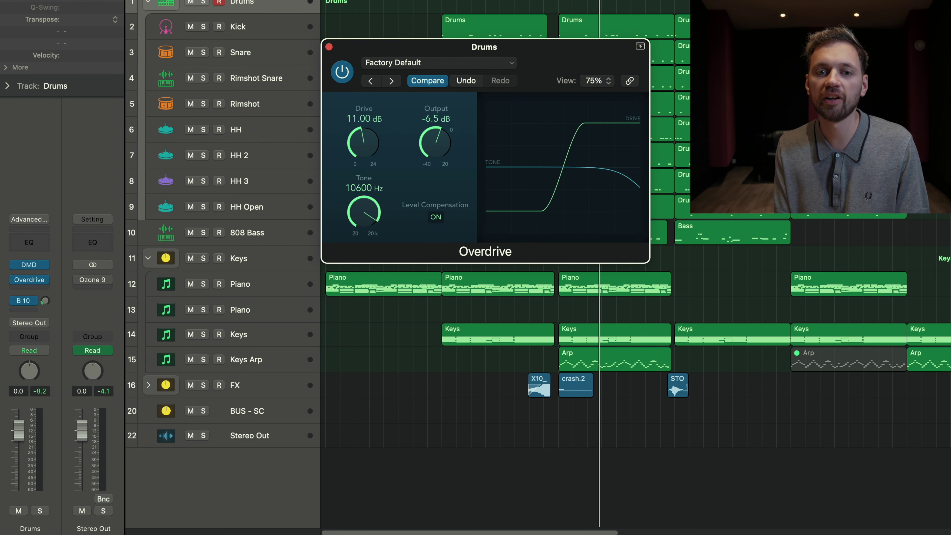
{"action": "left_click", "coordinate": [341, 71]}
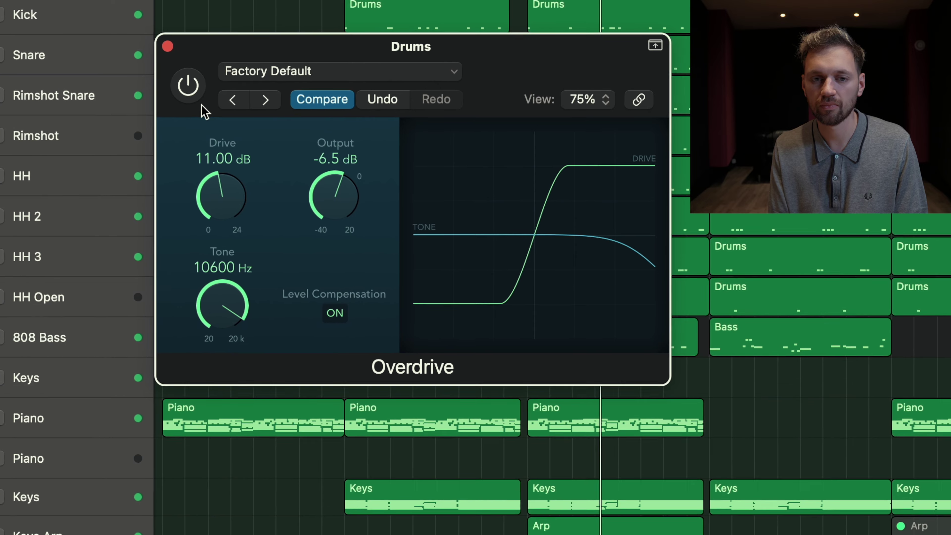
{"action": "left_click", "coordinate": [188, 86]}
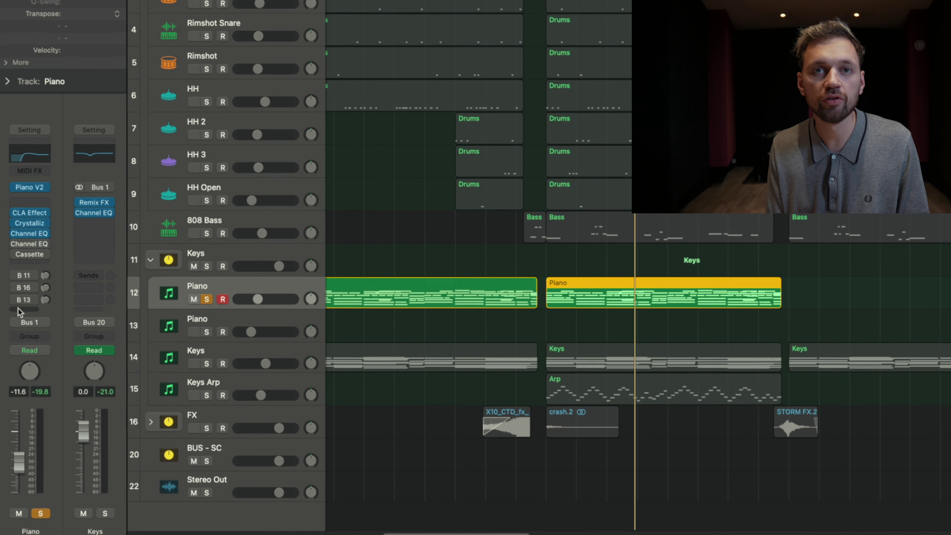
- Route a Piano send to Bus 22, creating a new aux
{"action": "left_click", "coordinate": [30, 314]}
{"action": "mouse_move", "coordinate": [44, 304]}
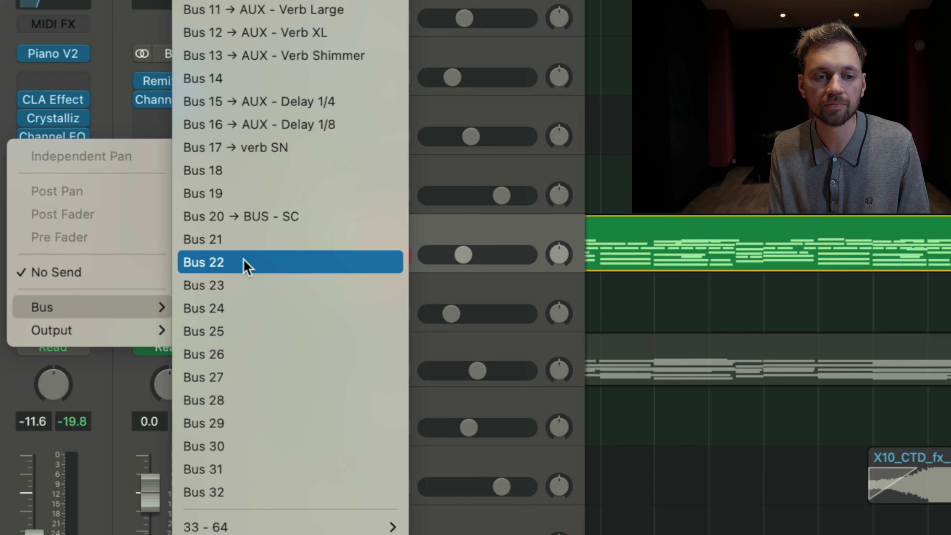
{"action": "left_click", "coordinate": [227, 263]}
- Add ChromaVerb to the new aux and load the Halls > Big Wave preset
{"action": "left_click", "coordinate": [169, 76]}
{"action": "mouse_move", "coordinate": [262, 515]}
{"action": "mouse_move", "coordinate": [394, 512]}
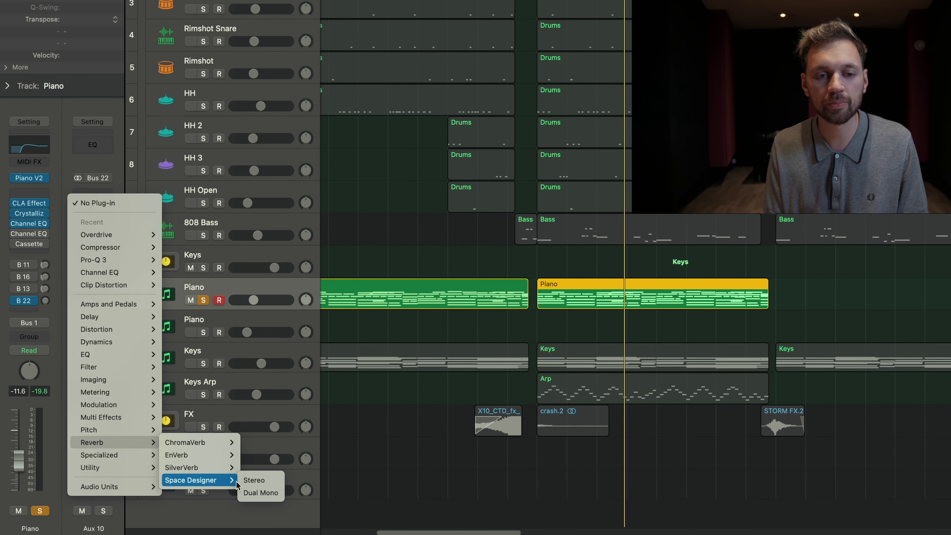
{"action": "left_click", "coordinate": [223, 447]}
{"action": "left_click", "coordinate": [437, 62]}
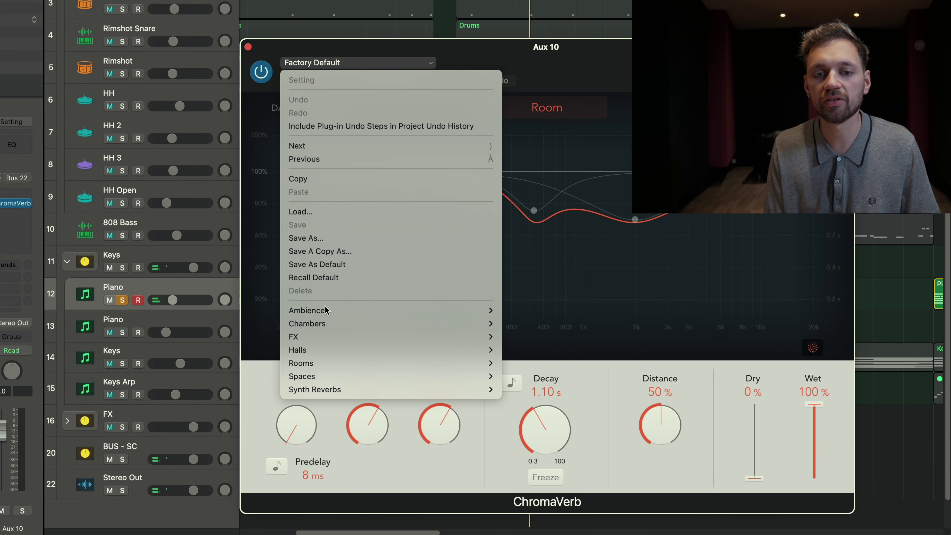
{"action": "mouse_move", "coordinate": [332, 350]}
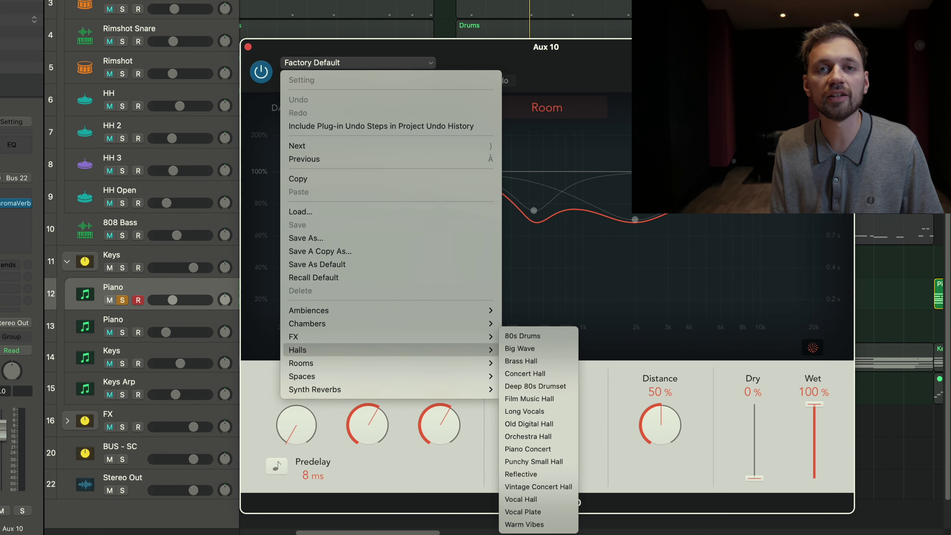
{"action": "left_click", "coordinate": [531, 350]}
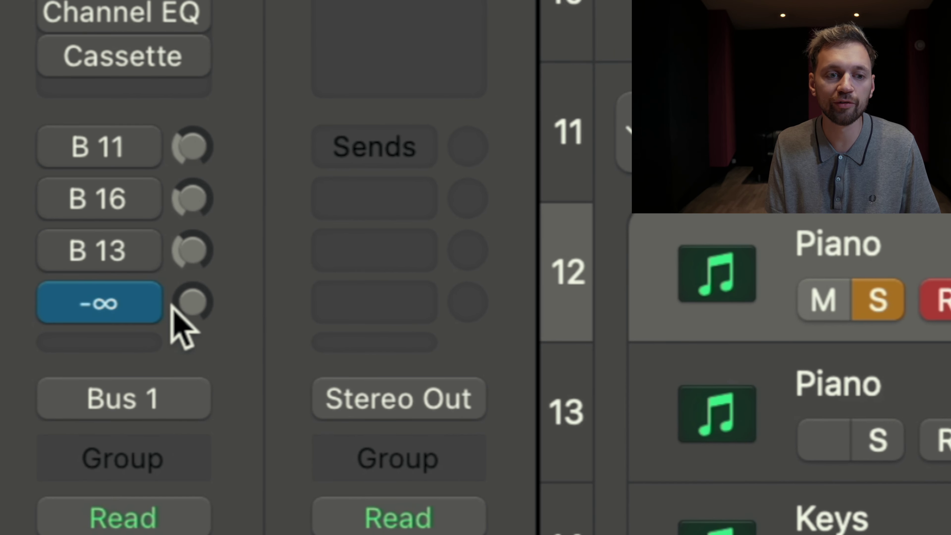
- Set the Piano's Bus 22 send level to about -13.8 dB
{"action": "left_click_drag", "start_coordinate": [172, 305], "coordinate": [120, 17]}
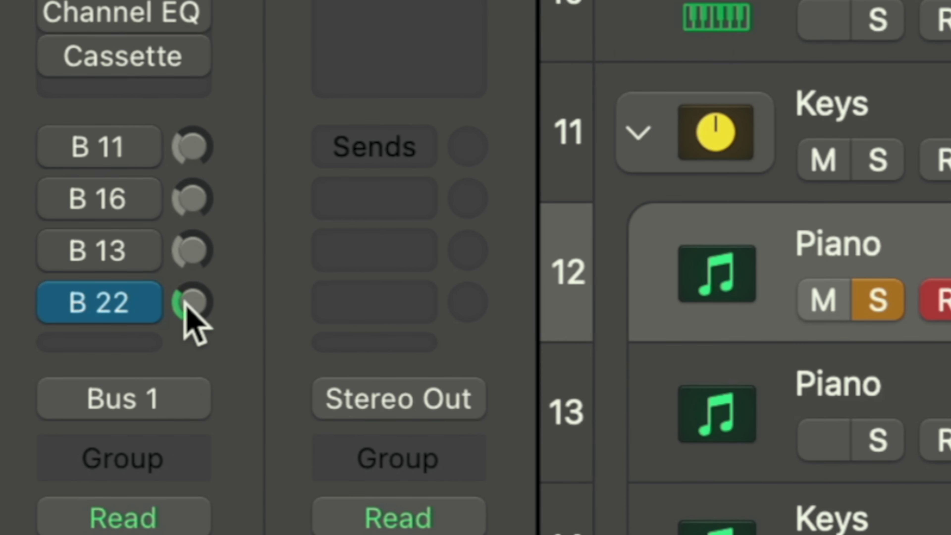
{"action": "left_click_drag", "start_coordinate": [184, 308], "coordinate": [167, 185]}
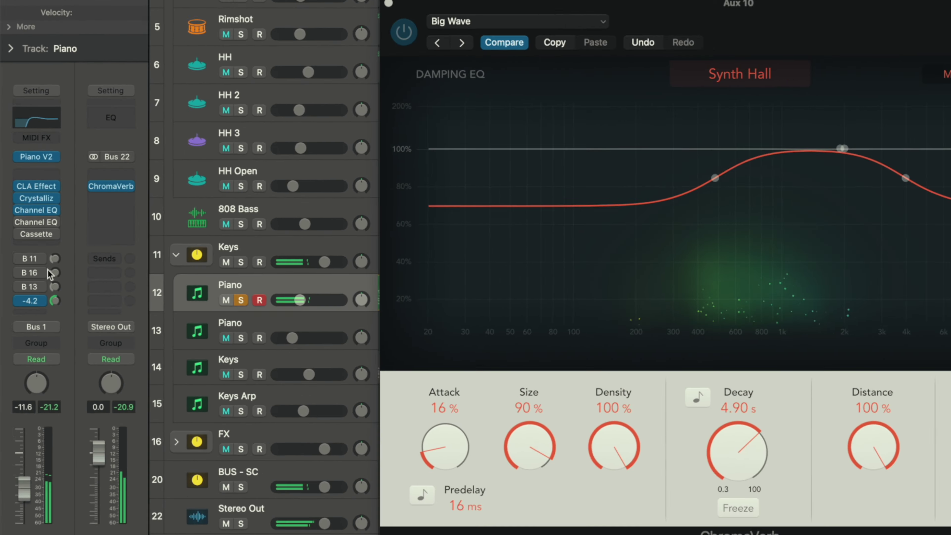
{"action": "left_click_drag", "start_coordinate": [47, 269], "coordinate": [33, 303]}
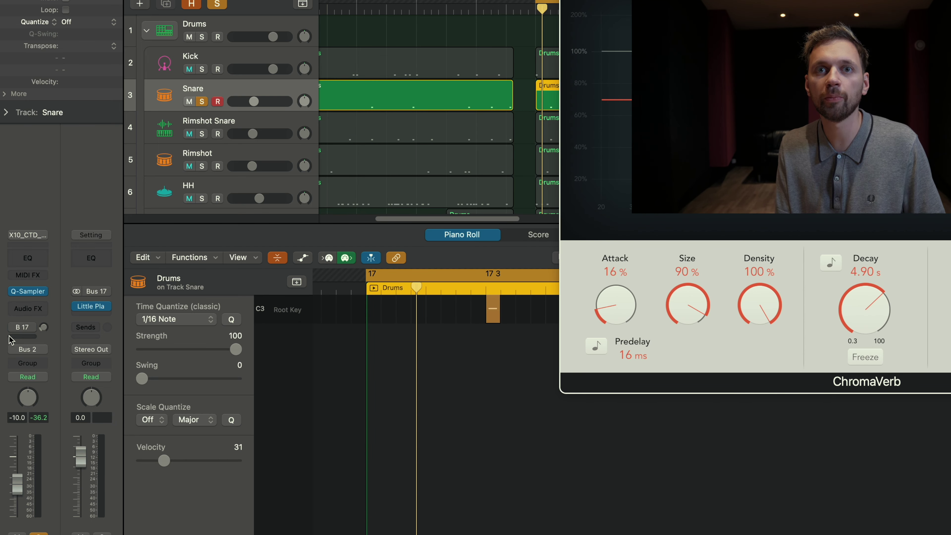
- During playback, drop the Snare's bus 17 send to about -24 and the Piano's bus 16 send to -6 dB
{"action": "key", "text": "space"}
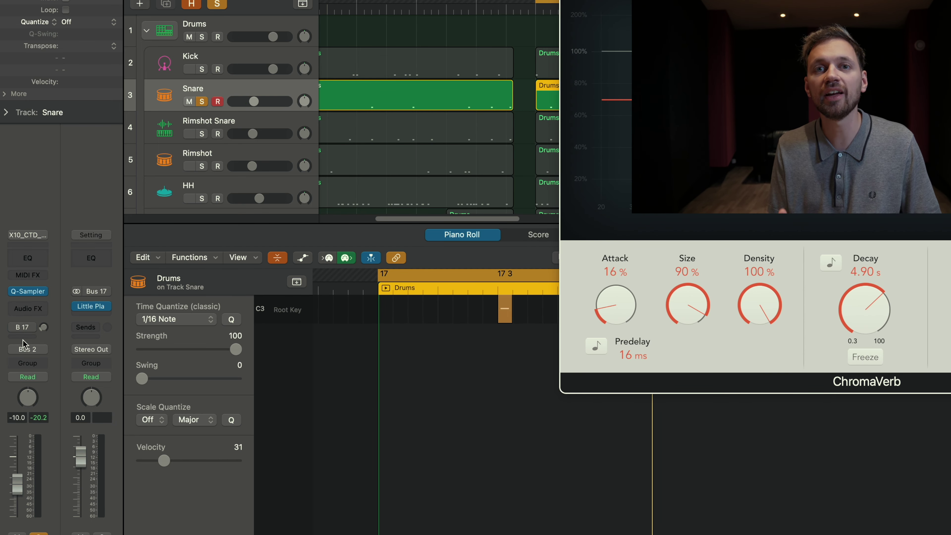
{"action": "left_click_drag", "start_coordinate": [43, 328], "coordinate": [33, 362]}
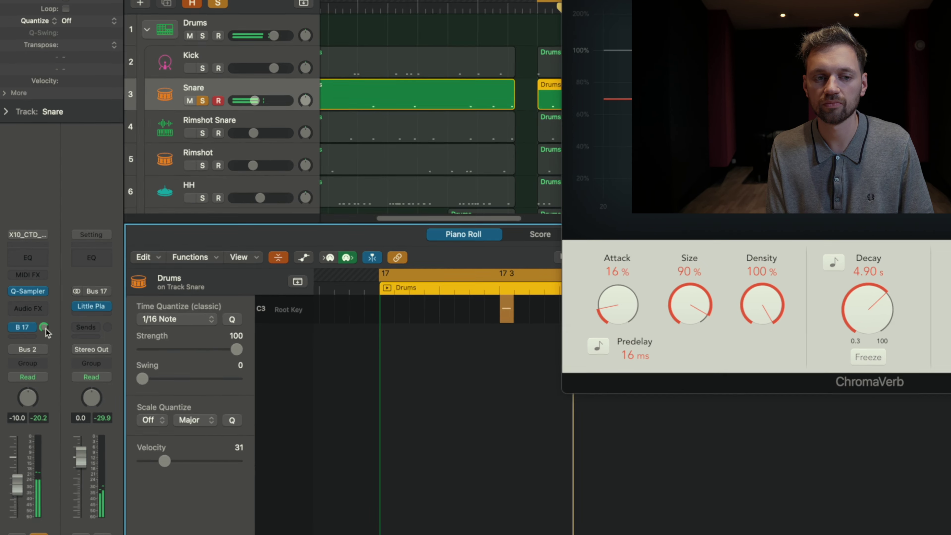
{"action": "left_click_drag", "start_coordinate": [132, 485], "coordinate": [128, 521]}
{"action": "mouse_move", "coordinate": [185, 311]}
{"action": "left_mouse_down"}
{"action": "mouse_move", "coordinate": [185, 322]}
{"action": "mouse_move", "coordinate": [185, 308]}
{"action": "left_mouse_up"}
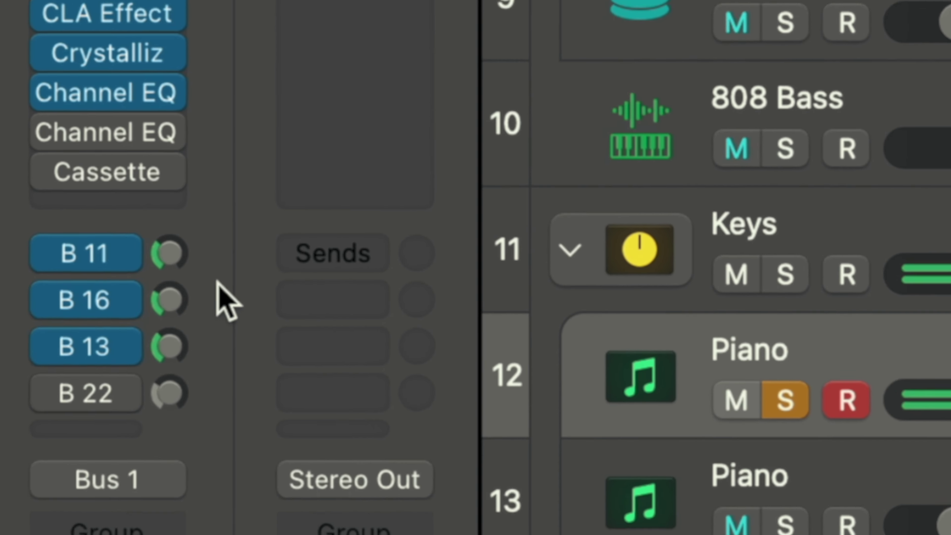
{"action": "left_click", "coordinate": [176, 295], "text": "alt"}
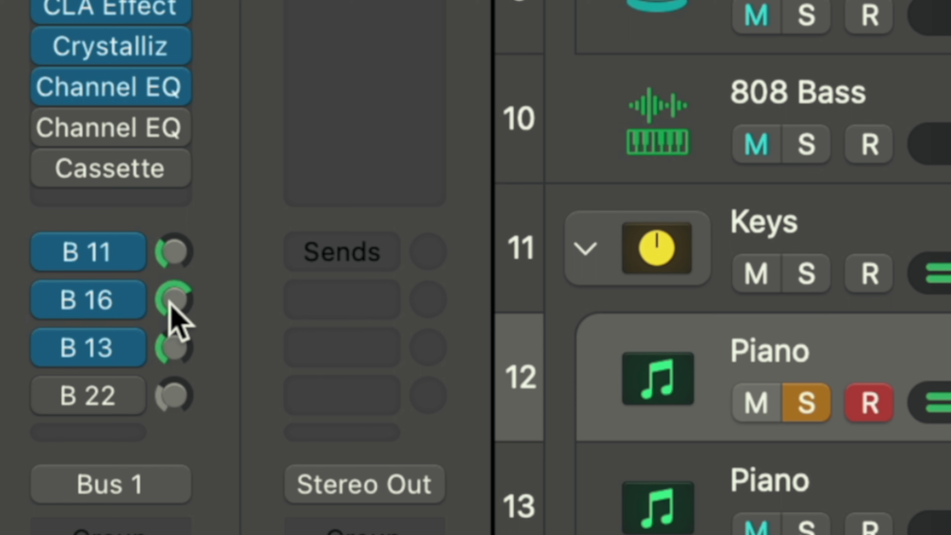
{"action": "left_click_drag", "start_coordinate": [168, 303], "coordinate": [130, 448]}
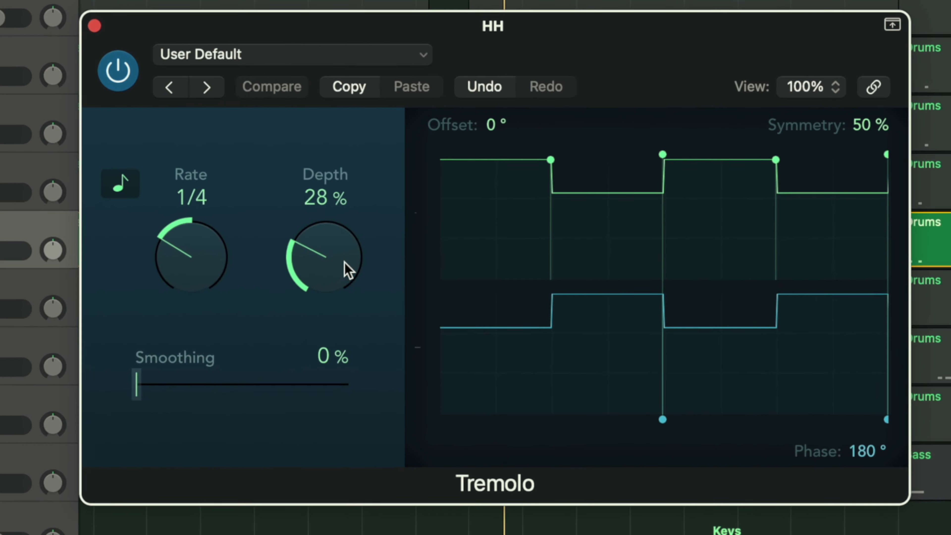
- Set the HH Tremolo to 100% depth at 1/2 rate, then pan HH 2 to -64 and HH 3 to +29
{"action": "left_click_drag", "start_coordinate": [473, 191], "coordinate": [473, 147]}
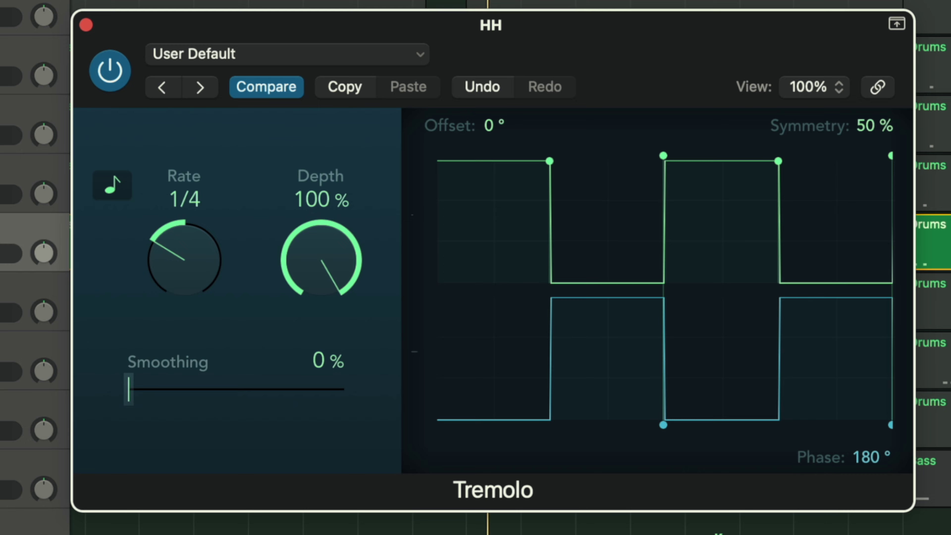
{"action": "left_click_drag", "start_coordinate": [187, 285], "coordinate": [189, 276]}
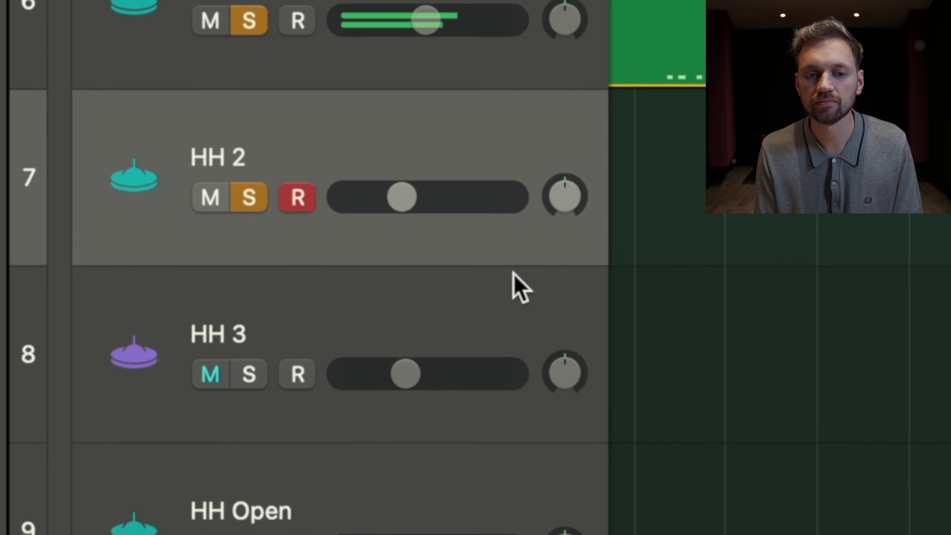
{"action": "left_click", "coordinate": [304, 244]}
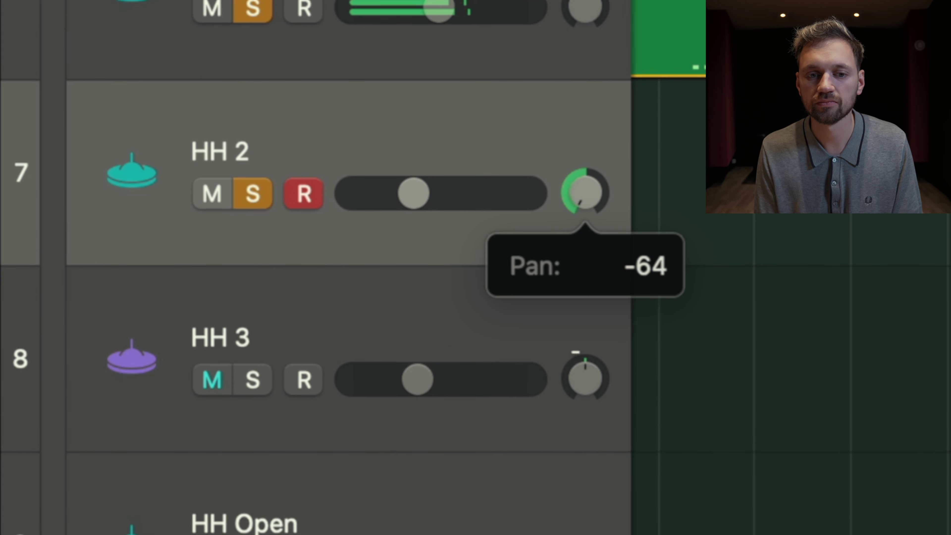
{"action": "left_click_drag", "start_coordinate": [585, 193], "coordinate": [585, 180]}
{"action": "left_click", "coordinate": [622, 339]}
{"action": "mouse_move", "coordinate": [585, 378]}
{"action": "left_mouse_down"}
{"action": "mouse_move", "coordinate": [585, 359]}
{"action": "mouse_move", "coordinate": [585, 369]}
{"action": "left_mouse_up"}
{"action": "left_click", "coordinate": [248, 15]}
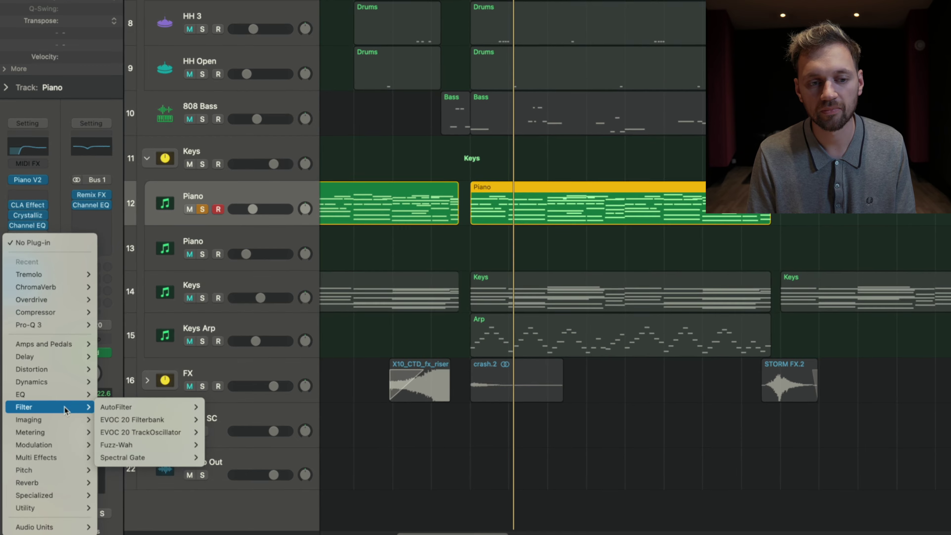
- Insert a stereo Stereo Spread on the Keys bus and switch it on
{"action": "mouse_move", "coordinate": [88, 420]}
{"action": "mouse_move", "coordinate": [202, 449]}
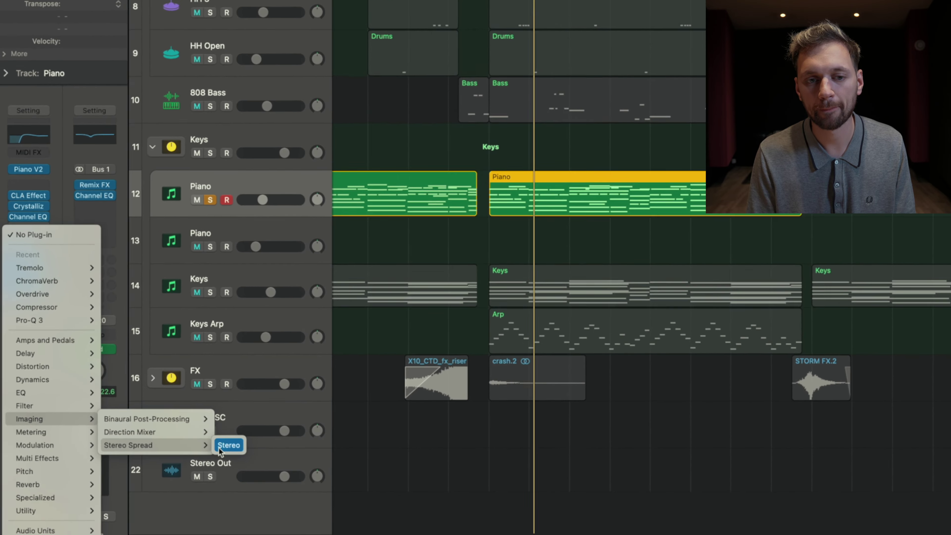
{"action": "left_click", "coordinate": [382, 449]}
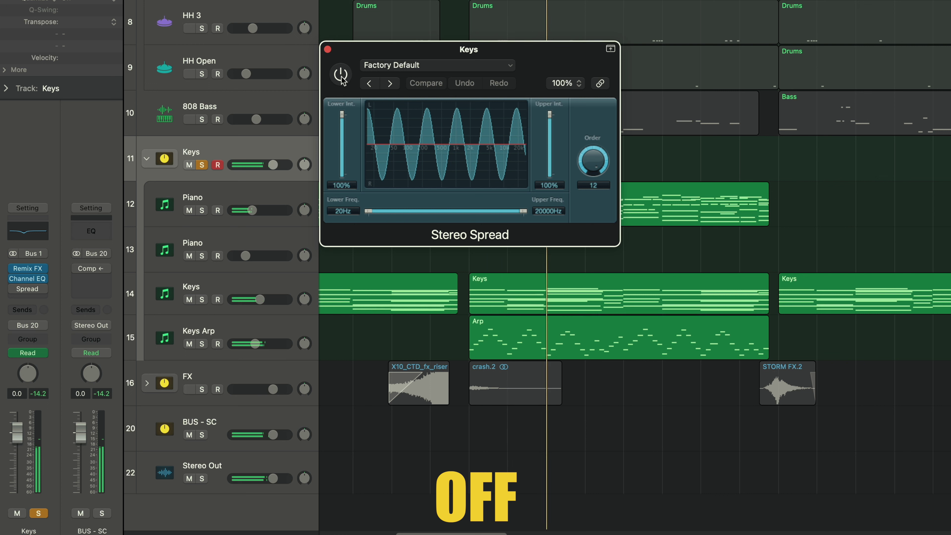
{"action": "left_click", "coordinate": [340, 75]}
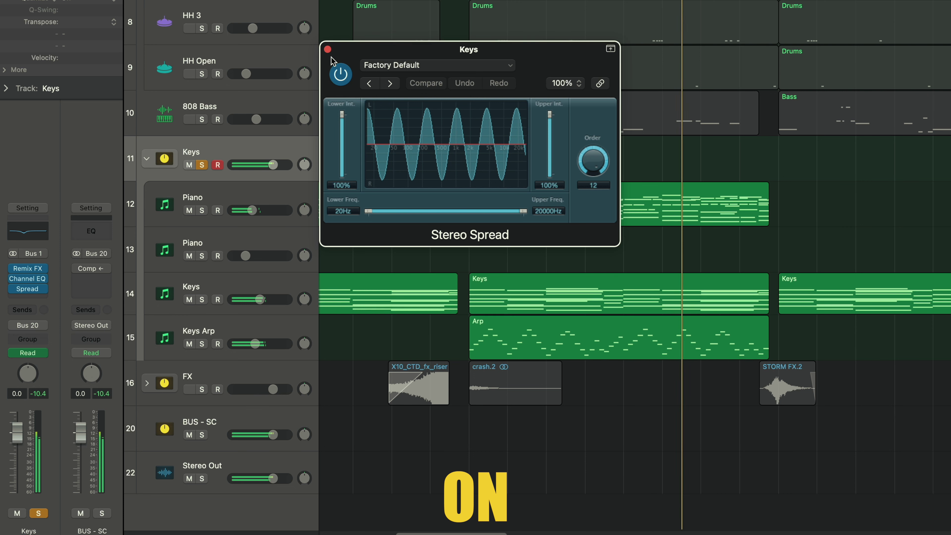
{"action": "left_click", "coordinate": [327, 49]}
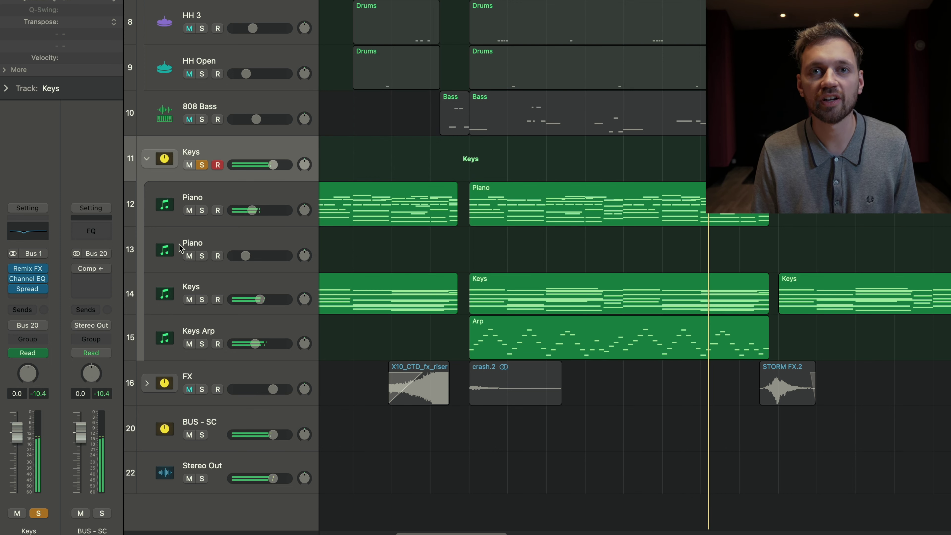
- Pan the Piano to -30 and the Keys and Keys Arp tracks to the right (+32)
{"action": "left_click_drag", "start_coordinate": [304, 210], "coordinate": [304, 221]}
{"action": "left_click", "coordinate": [304, 299]}
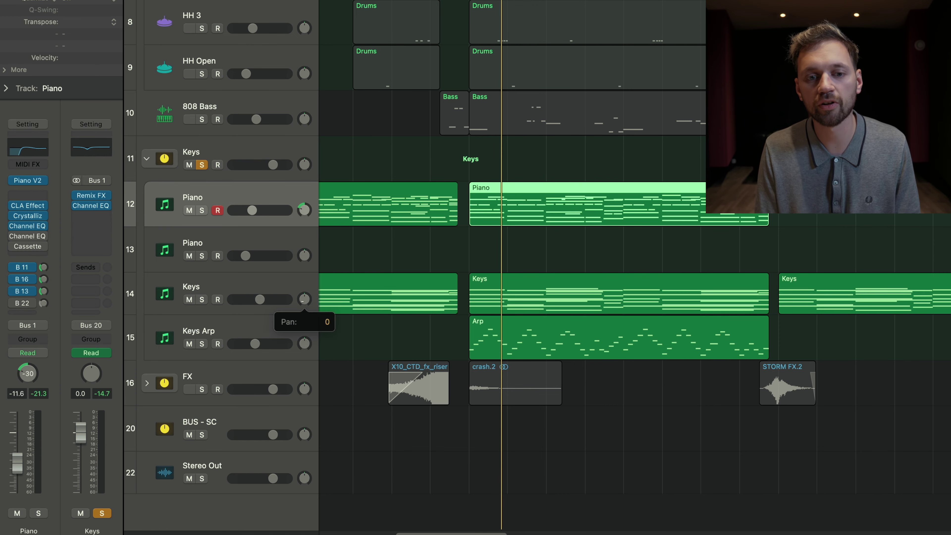
{"action": "left_click_drag", "start_coordinate": [304, 299], "coordinate": [304, 285]}
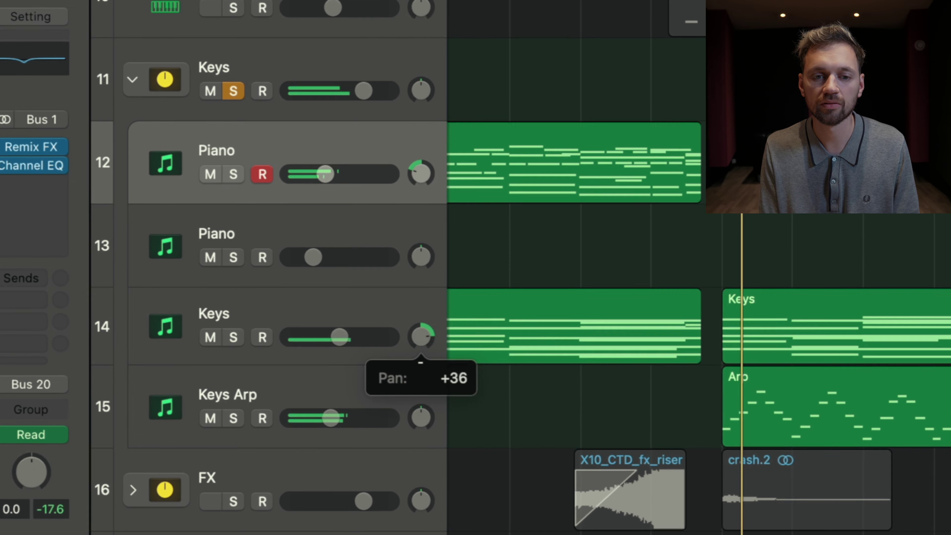
{"action": "mouse_move", "coordinate": [421, 336]}
{"action": "left_mouse_down"}
{"action": "mouse_move", "coordinate": [420, 349]}
{"action": "mouse_move", "coordinate": [421, 323]}
{"action": "left_mouse_up"}
{"action": "left_click_drag", "start_coordinate": [419, 422], "coordinate": [419, 438]}
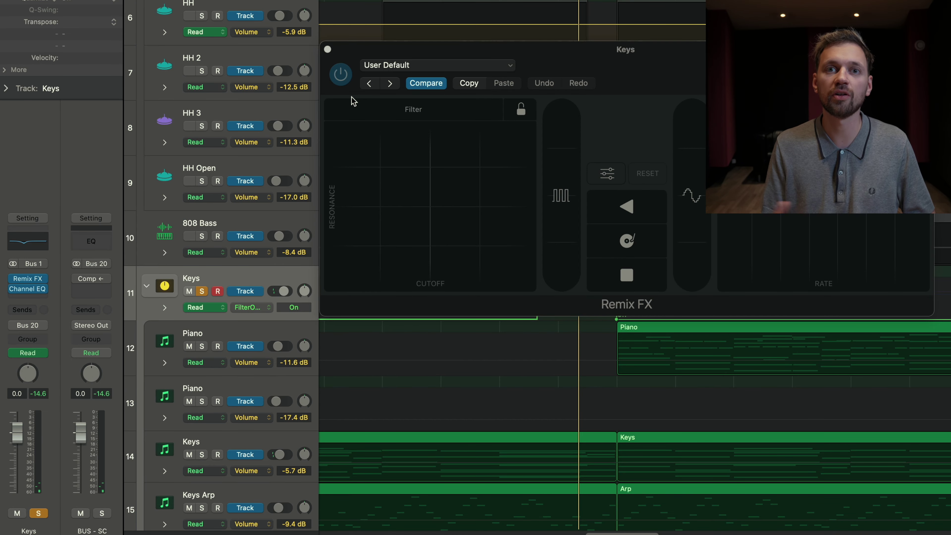
- Drop the first Stereo Out volume automation point to -30 dB and play the fade-in from the start
{"action": "key", "text": "space"}
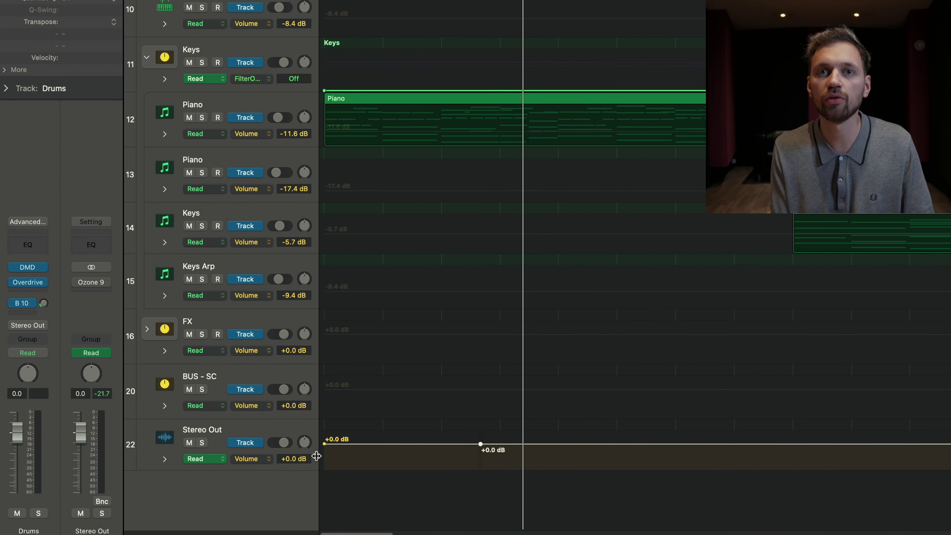
{"action": "left_click_drag", "start_coordinate": [324, 444], "coordinate": [325, 464]}
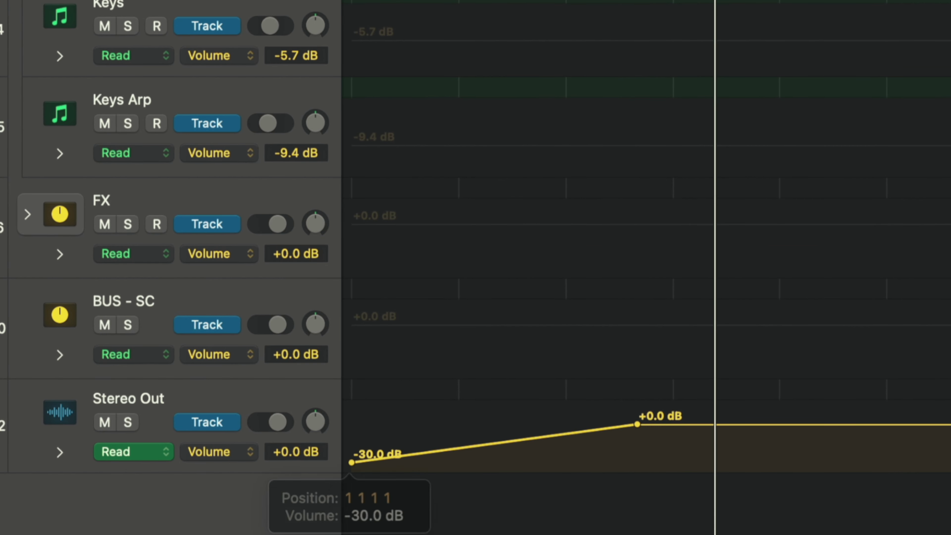
{"action": "key", "text": "Return"}
{"action": "key", "text": "space"}
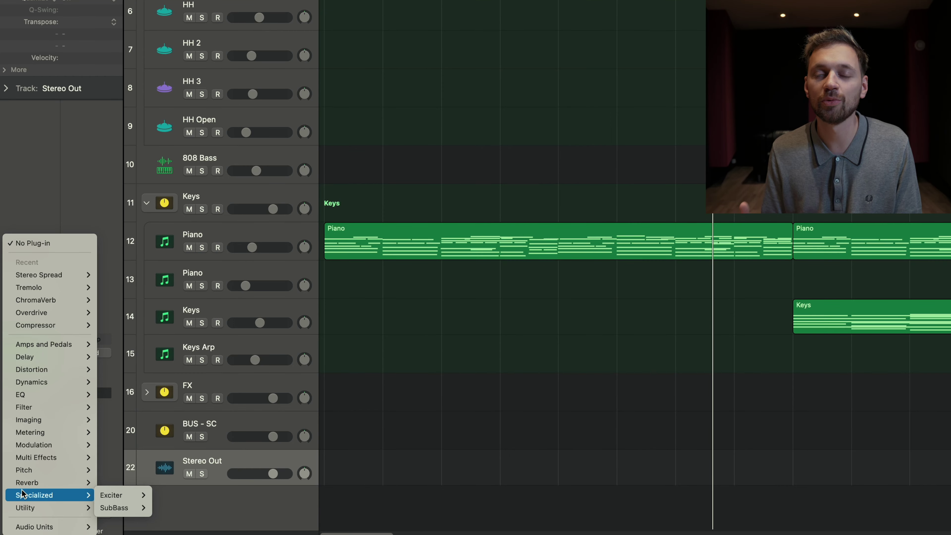
- Add a stereo Limiter to the Stereo Out, setting gain +6.8 dB and output level -1.0 dB
{"action": "mouse_move", "coordinate": [9, 409]}
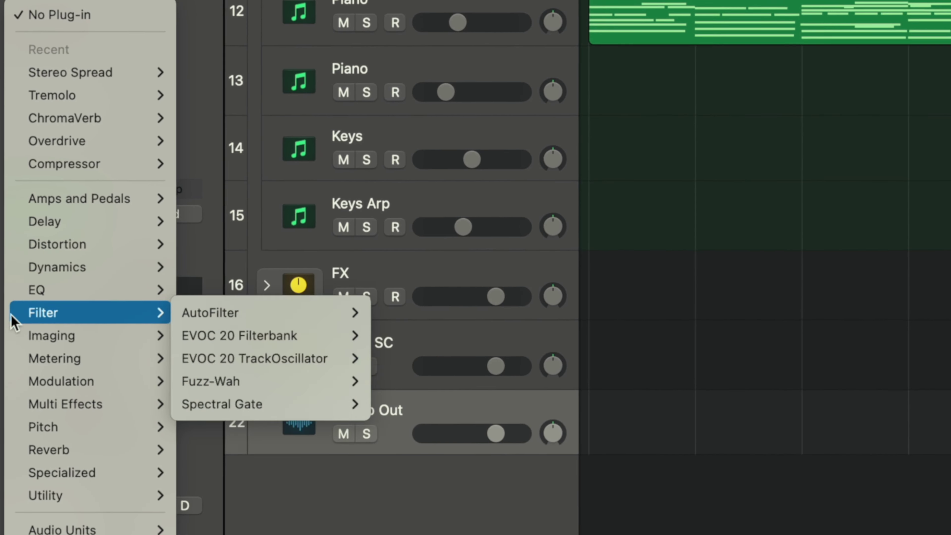
{"action": "mouse_move", "coordinate": [75, 266]}
{"action": "mouse_move", "coordinate": [198, 388]}
{"action": "left_click", "coordinate": [343, 382]}
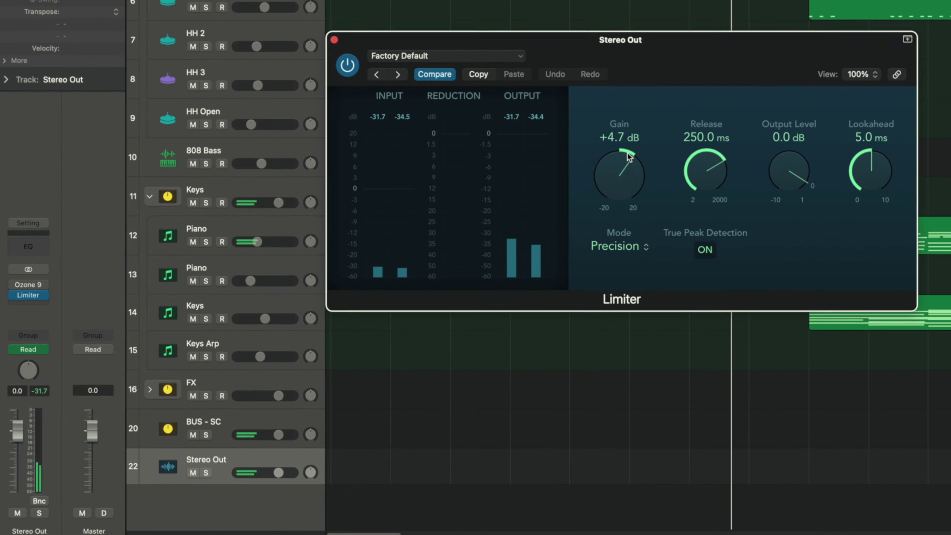
{"action": "left_click_drag", "start_coordinate": [622, 151], "coordinate": [623, 144]}
{"action": "left_click_drag", "start_coordinate": [759, 177], "coordinate": [773, 189]}
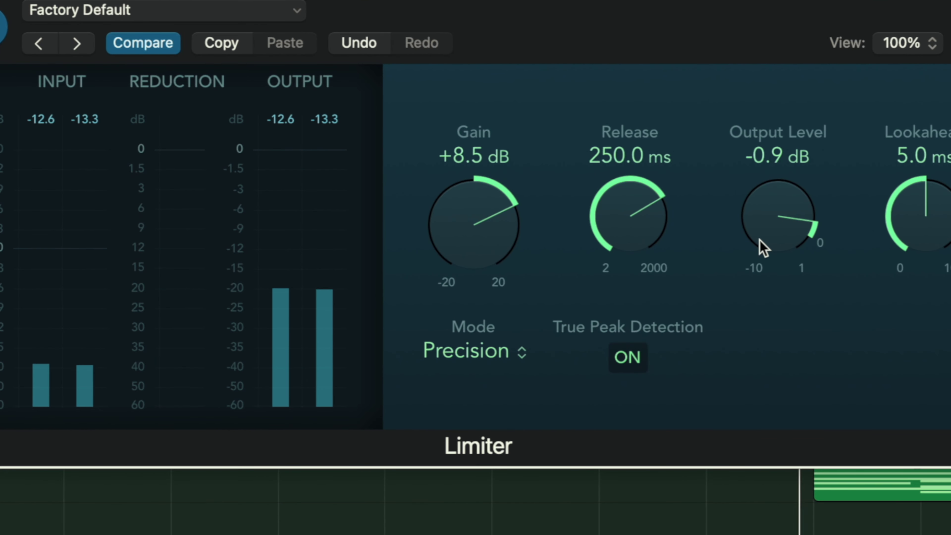
{"action": "left_click_drag", "start_coordinate": [466, 230], "coordinate": [468, 223]}
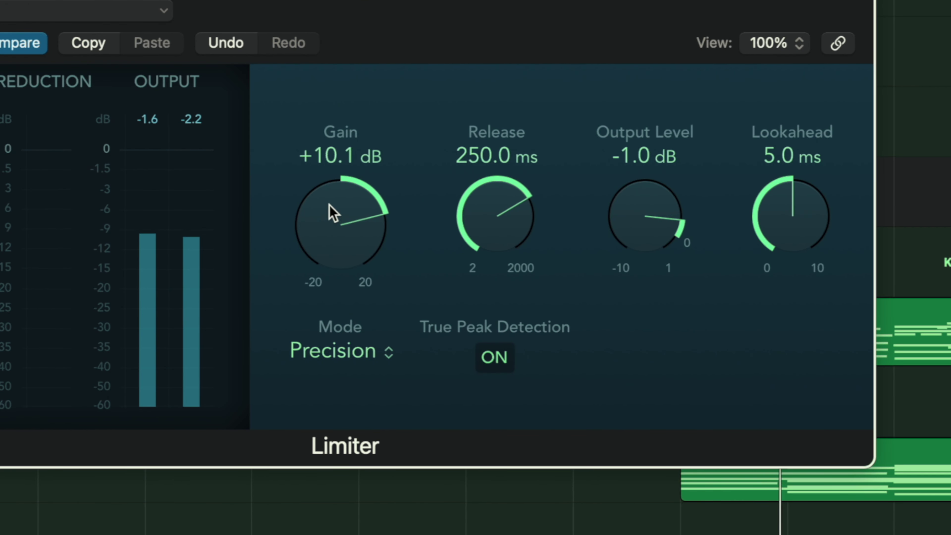
{"action": "left_click_drag", "start_coordinate": [332, 226], "coordinate": [335, 257]}
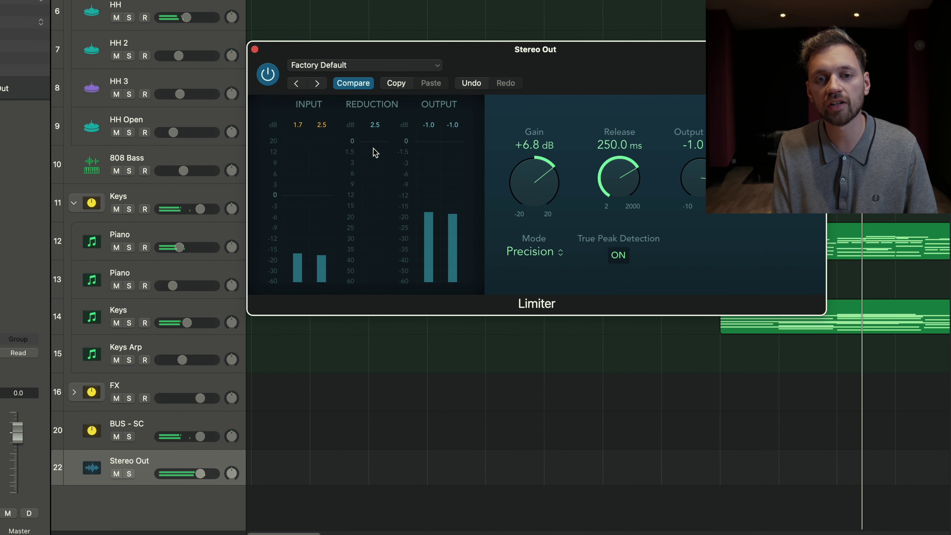